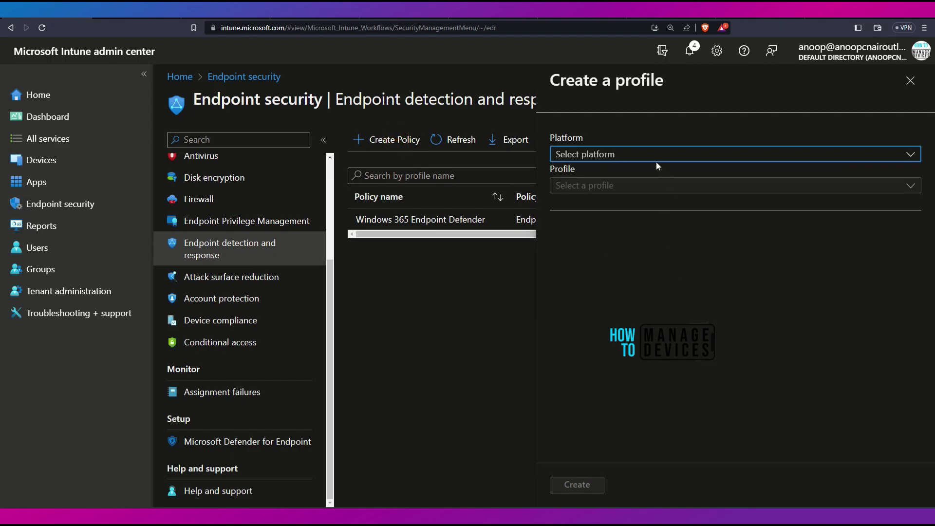
# - Create an Endpoint detection and response profile for the Windows 10, Windows 11, and Windows Server platform
pyautogui.click(663, 179)
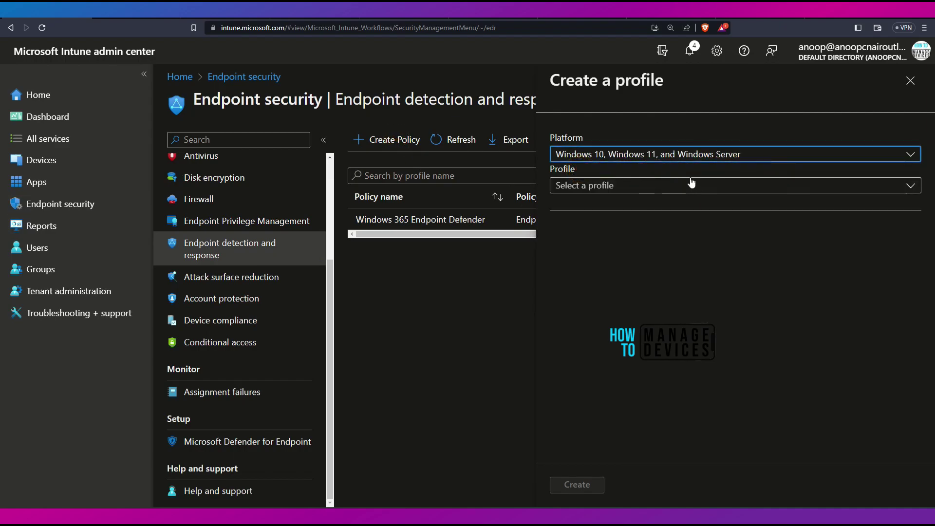
pyautogui.click(697, 156)
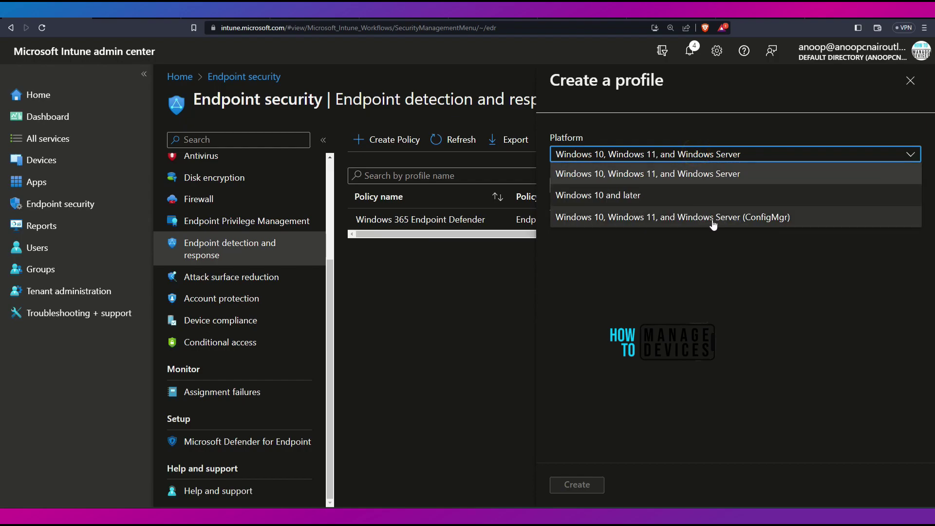
pyautogui.click(623, 184)
pyautogui.click(637, 209)
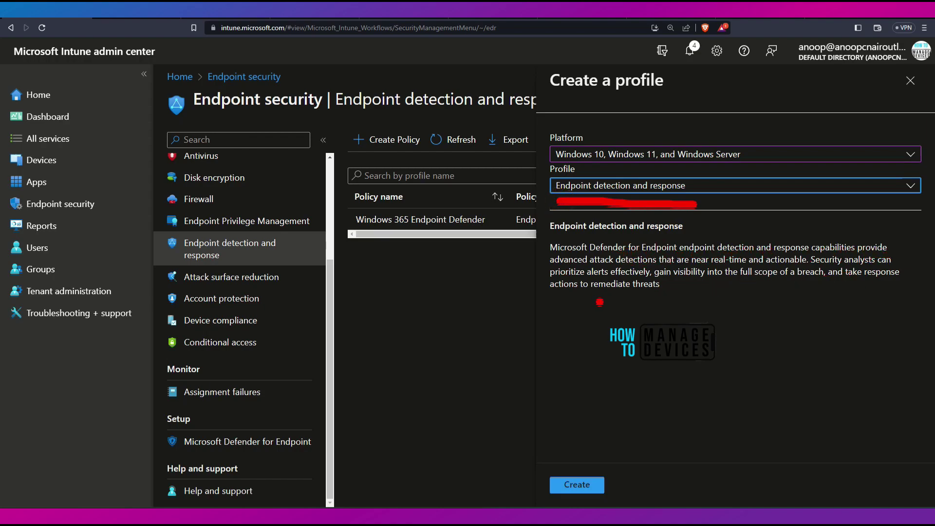
pyautogui.moveTo(587, 320); pyautogui.dragTo(580, 307)
pyautogui.moveTo(618, 322); pyautogui.dragTo(628, 357)
pyautogui.moveTo(657, 315)
pyautogui.mouseDown()
pyautogui.moveTo(706, 346)
pyautogui.moveTo(725, 333)
pyautogui.mouseUp()
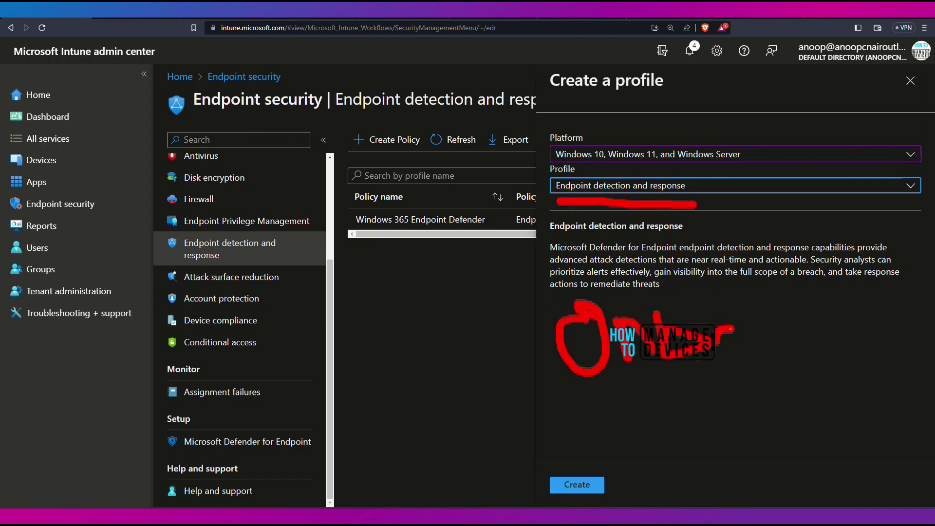
pyautogui.moveTo(796, 332)
pyautogui.mouseDown()
pyautogui.moveTo(853, 336)
pyautogui.moveTo(876, 367)
pyautogui.mouseUp()
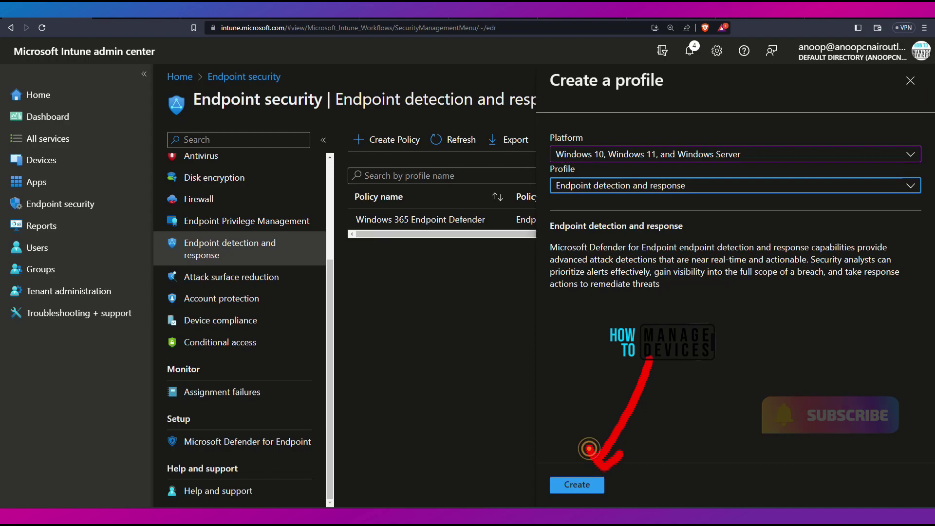
pyautogui.click(578, 484)
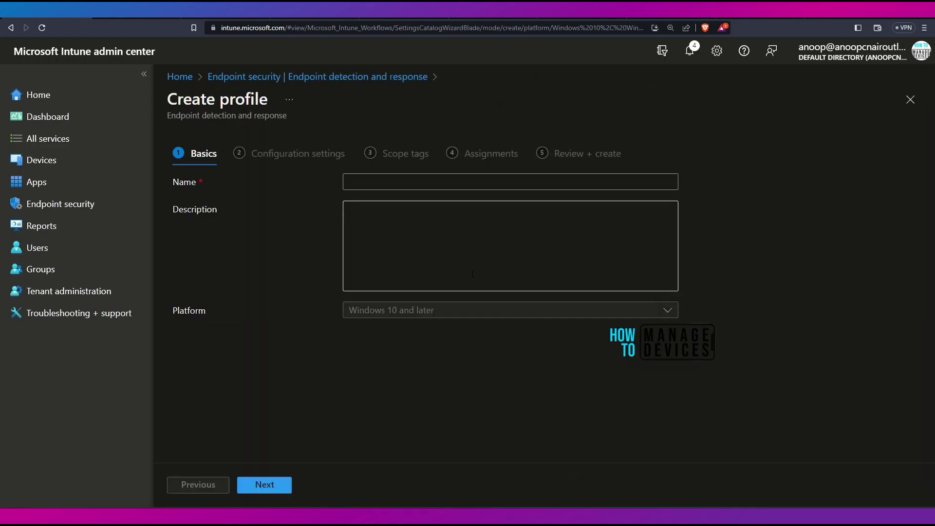
# - Name the profile "MDE Onboarding Package for HTMD" and enter the same text as its description
pyautogui.click(396, 181)
pyautogui.write('MDE')
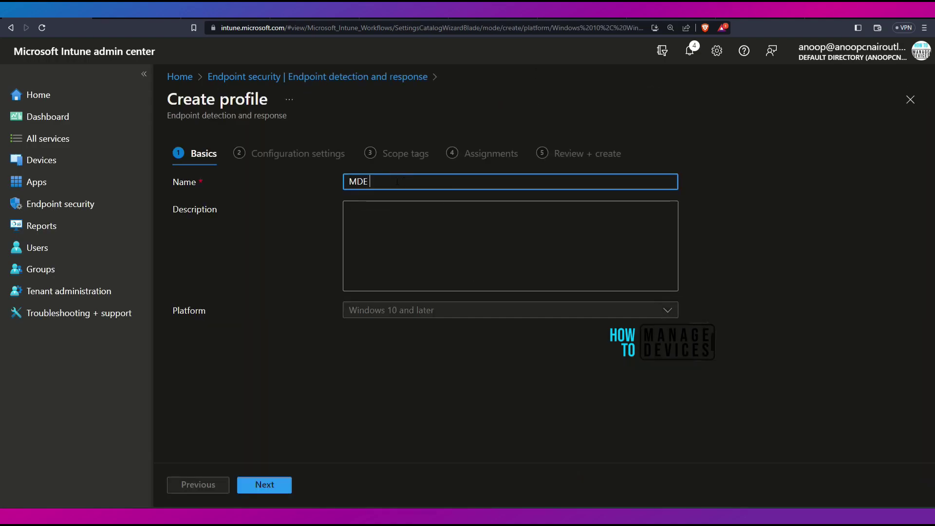
pyautogui.write(' Onboarding Package for HTMD')
pyautogui.click(434, 211)
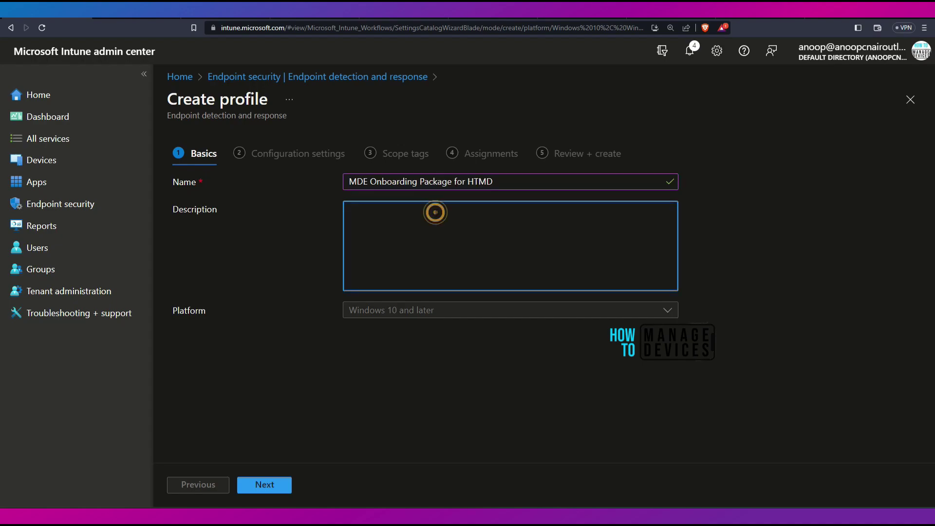
pyautogui.write('MDE Onboarding Package for HTMD')
# - Change both the profile name and its description to "MDE Onboarding Package for HTMD Windows"
pyautogui.click(492, 189)
pyautogui.write('Wi')
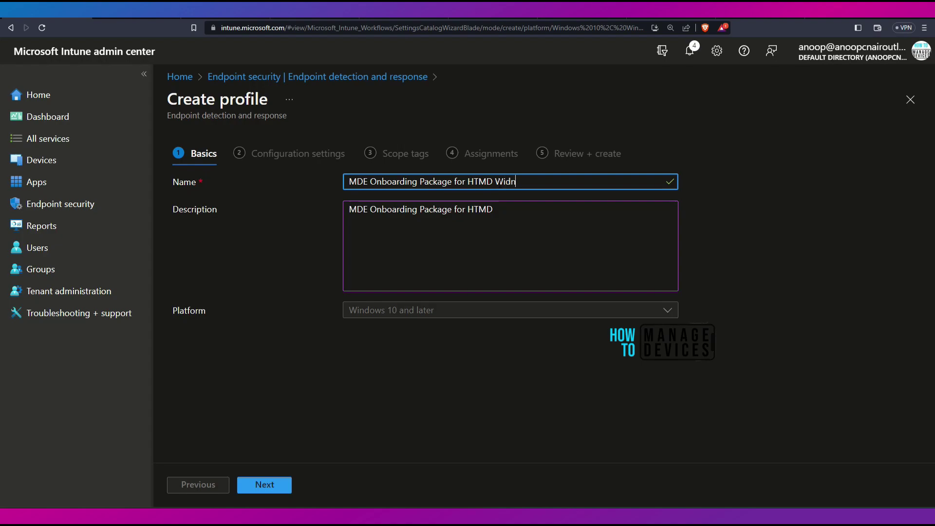
pyautogui.write('ndows')
pyautogui.hotkey('ctrl', 'a')
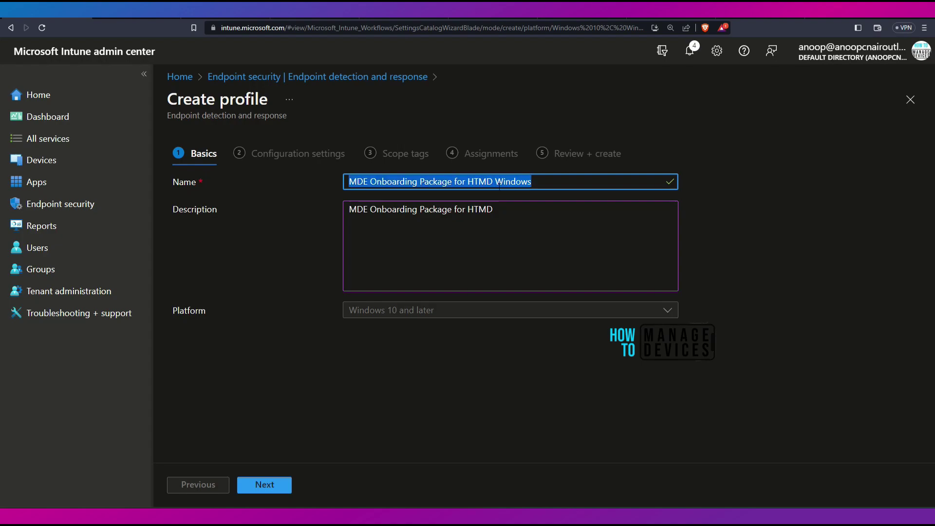
pyautogui.hotkey('ctrl', 'c')
pyautogui.click(509, 218)
pyautogui.hotkey('ctrl', 'a')
pyautogui.hotkey('ctrl', 'v')
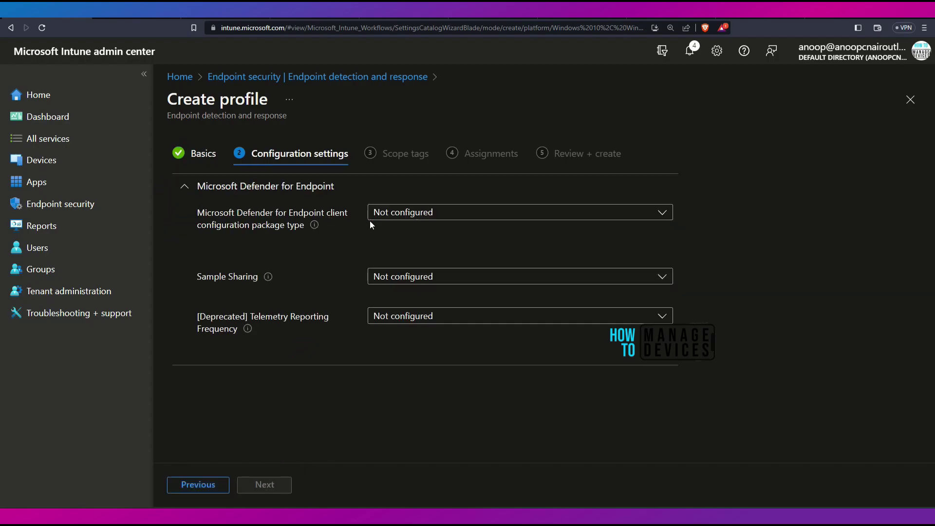
# - Set the Defender for Endpoint client configuration package type to Auto from connector and Sample Sharing to All
pyautogui.click(411, 212)
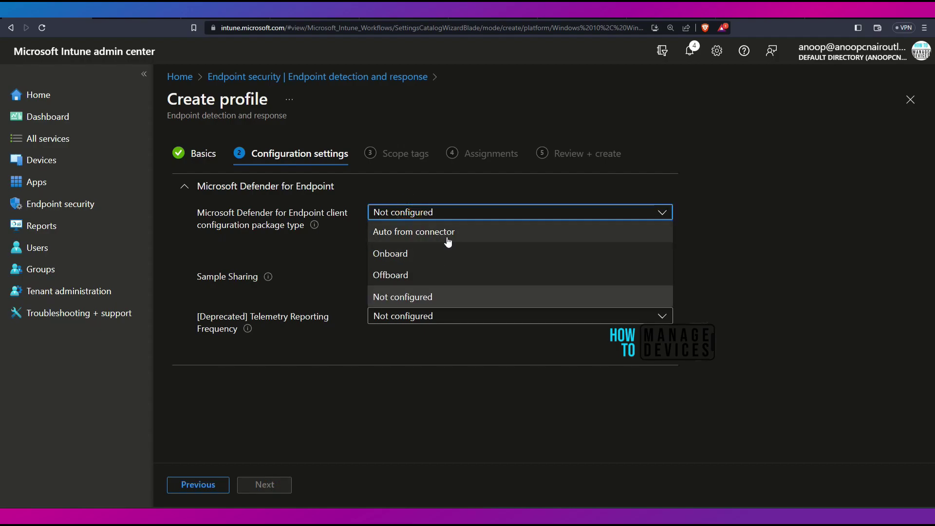
pyautogui.click(447, 240)
pyautogui.moveTo(314, 225)
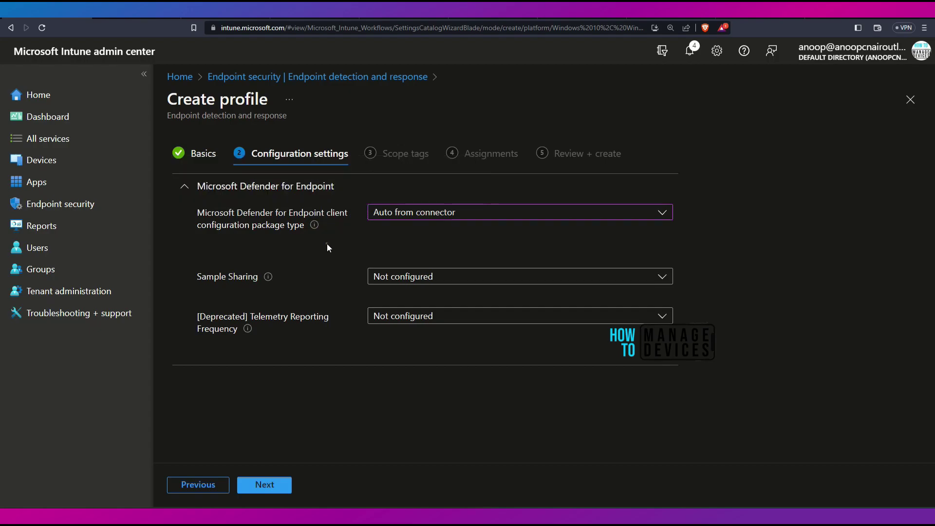
pyautogui.moveTo(269, 280)
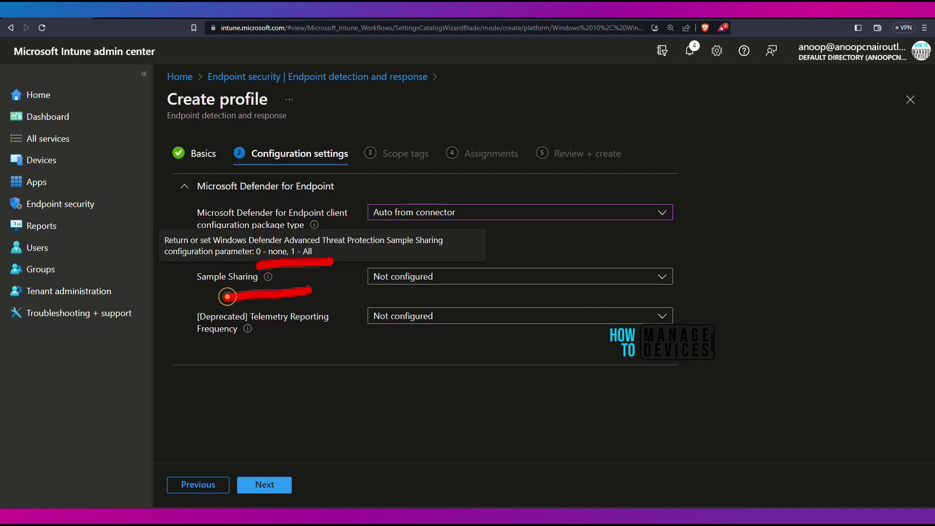
pyautogui.click(409, 277)
pyautogui.click(408, 318)
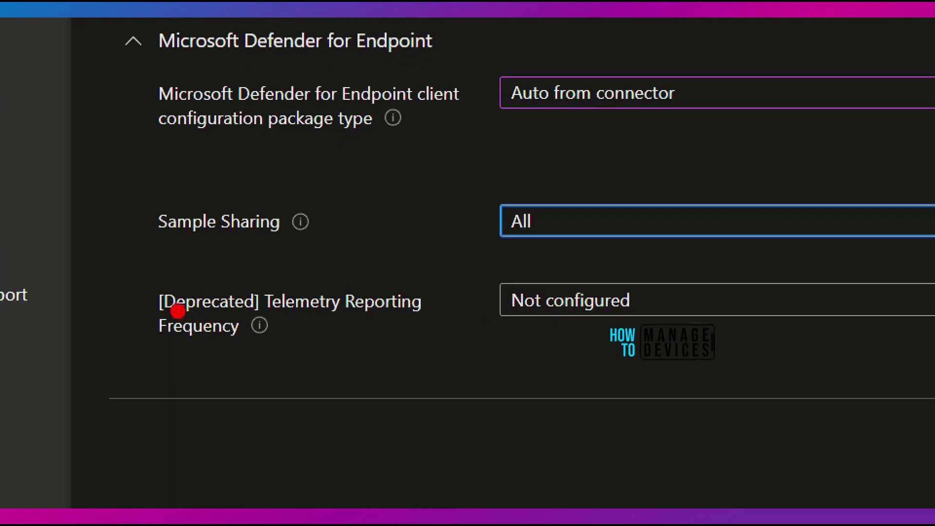
# - Examine the explanation of the deprecated Telemetry Reporting Frequency setting
pyautogui.moveTo(155, 302); pyautogui.dragTo(256, 301)
pyautogui.press('Escape')
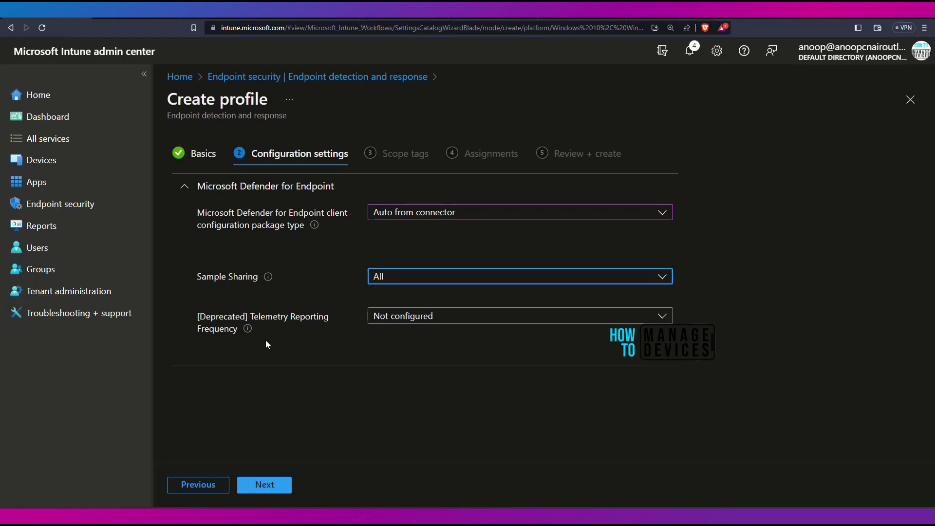
pyautogui.click(257, 326)
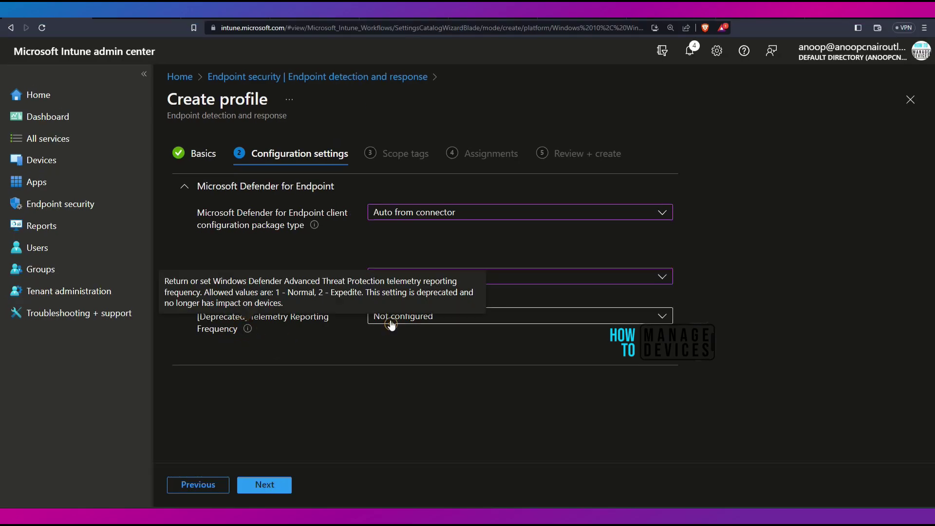
pyautogui.click(389, 318)
pyautogui.click(297, 352)
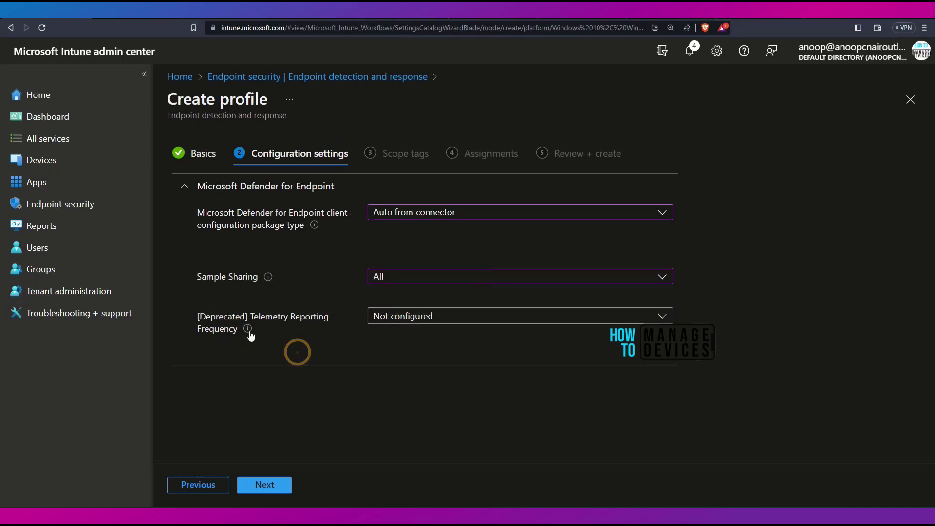
pyautogui.moveTo(250, 332)
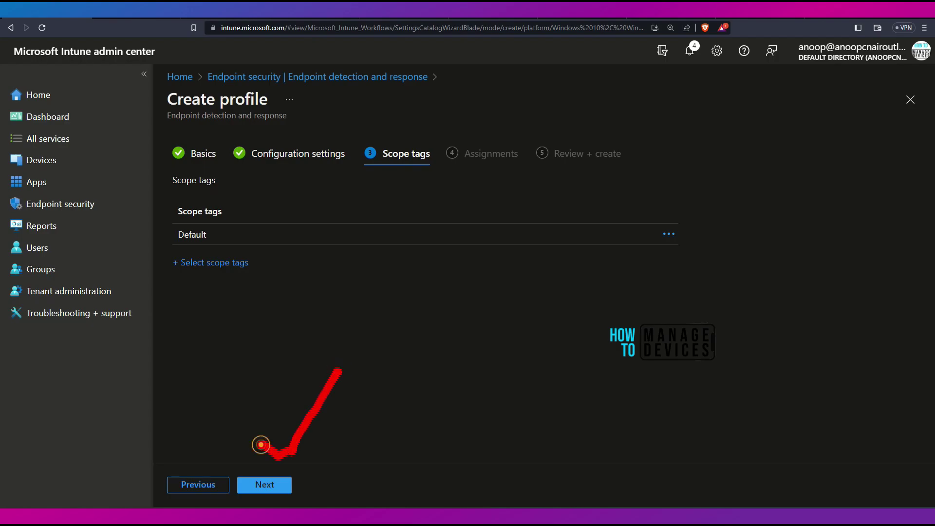
# - Keep the Default scope tag and proceed to the profile's group assignments
pyautogui.click(285, 485)
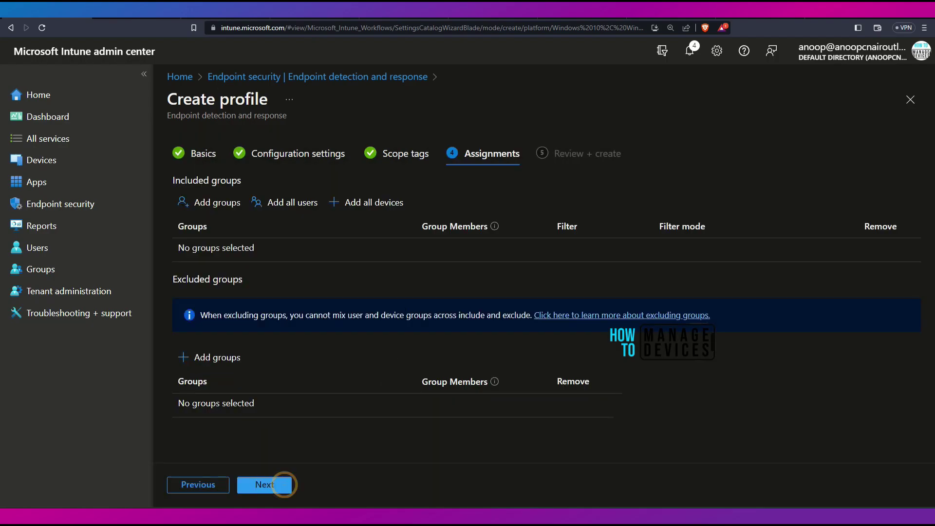
pyautogui.hotkey('ctrl', '2')
pyautogui.moveTo(177, 193); pyautogui.dragTo(240, 192)
pyautogui.moveTo(553, 241); pyautogui.dragTo(708, 240)
pyautogui.moveTo(479, 241); pyautogui.dragTo(407, 242)
pyautogui.moveTo(196, 212); pyautogui.dragTo(273, 225)
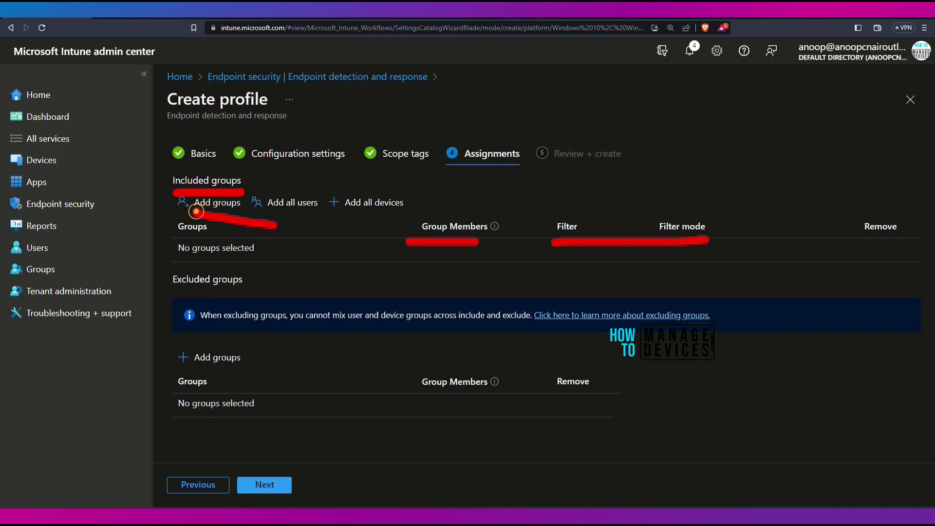
pyautogui.press('Escape')
# - Find the HTMD test group, add it to the profile's included groups, and dismiss the browser's offer to save a password
pyautogui.click(233, 208)
pyautogui.write('htmd anoop')
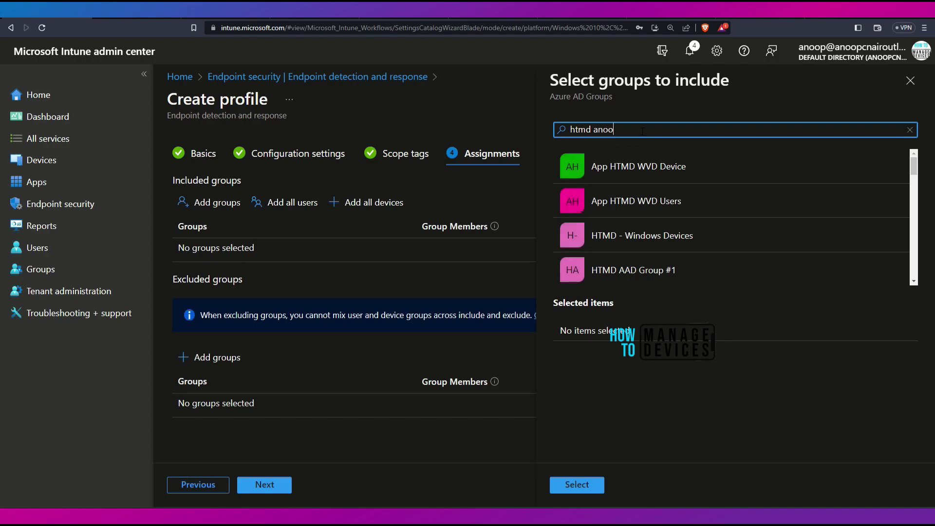
pyautogui.click(665, 164)
pyautogui.moveTo(676, 240)
pyautogui.mouseDown()
pyautogui.moveTo(633, 309)
pyautogui.moveTo(663, 292)
pyautogui.mouseUp()
pyautogui.moveTo(572, 362); pyautogui.dragTo(687, 359)
pyautogui.moveTo(670, 396)
pyautogui.mouseDown()
pyautogui.moveTo(613, 461)
pyautogui.moveTo(644, 453)
pyautogui.mouseUp()
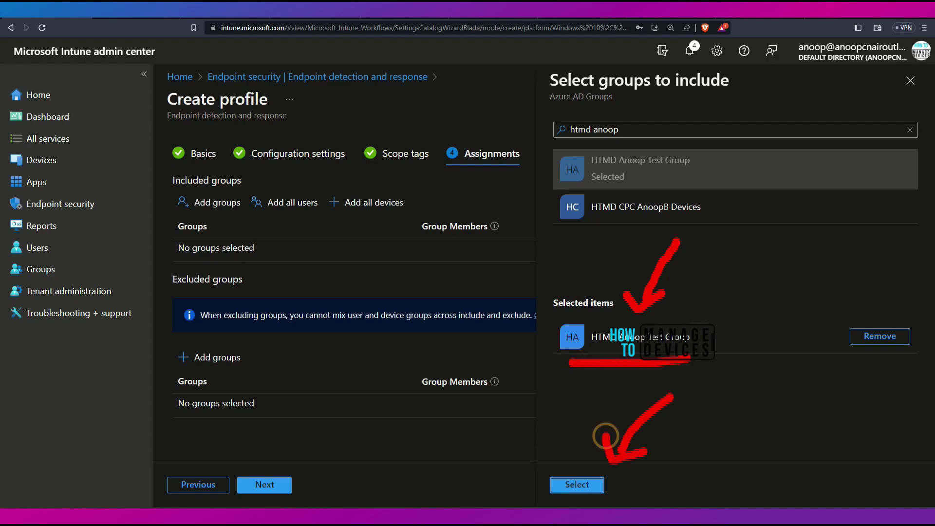
pyautogui.click(576, 484)
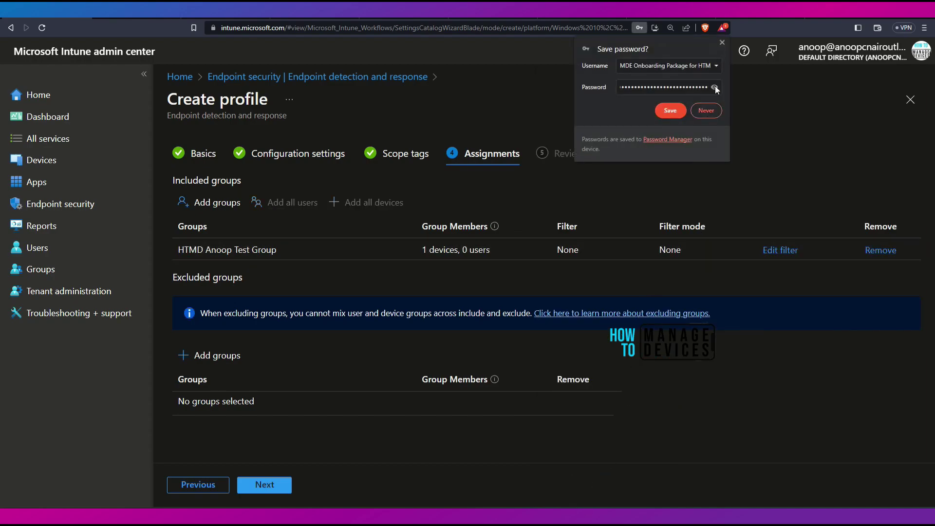
pyautogui.click(722, 42)
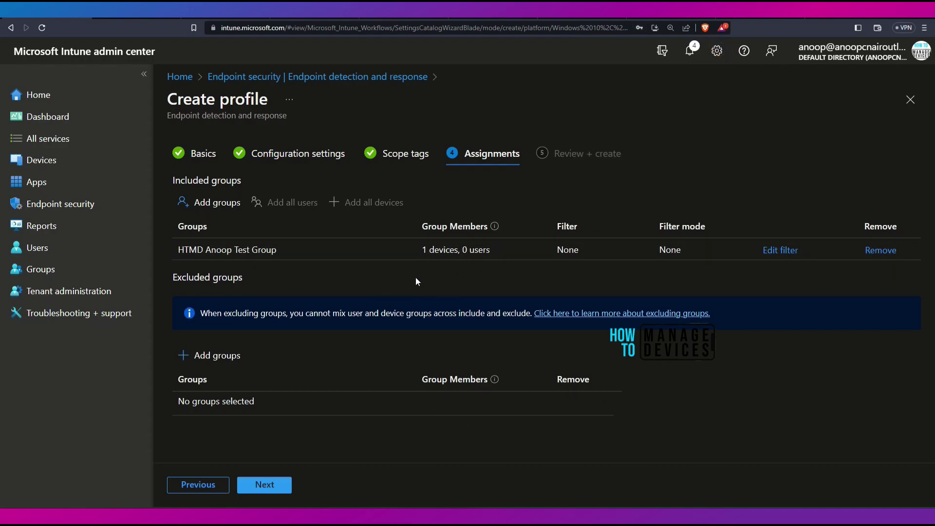
# - Review the profile summary including the Microsoft Defender for Endpoint settings, and create the profile
pyautogui.click(261, 485)
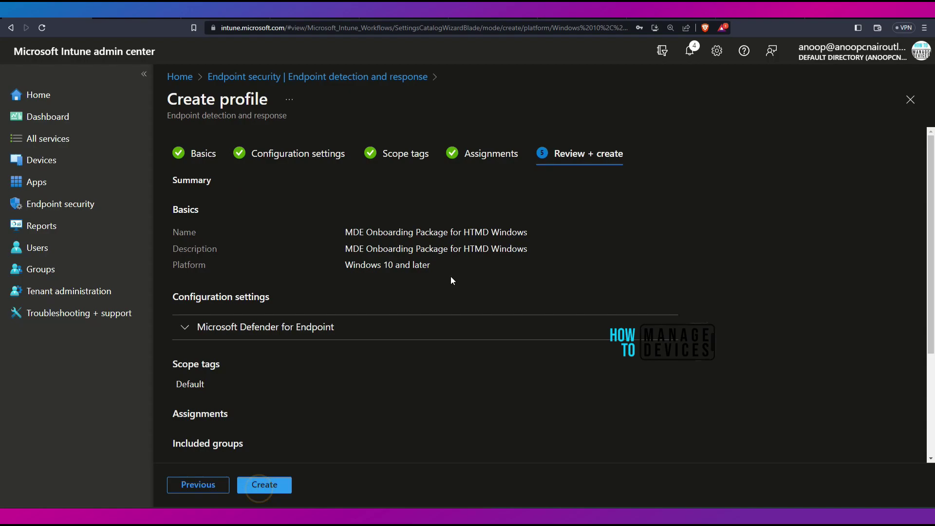
pyautogui.click(255, 327)
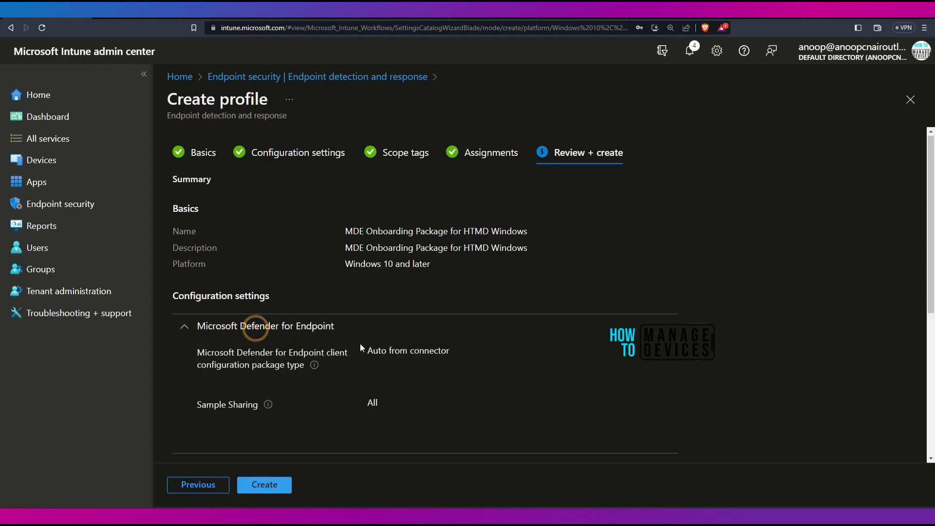
pyautogui.moveTo(535, 179); pyautogui.dragTo(683, 180)
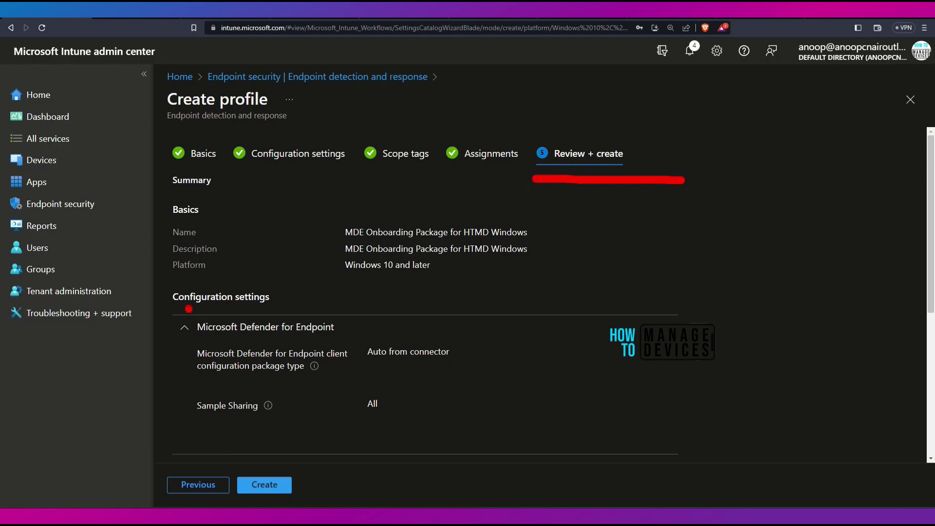
pyautogui.moveTo(189, 309); pyautogui.dragTo(195, 420)
pyautogui.moveTo(431, 263)
pyautogui.mouseDown()
pyautogui.moveTo(521, 386)
pyautogui.moveTo(416, 414)
pyautogui.mouseUp()
pyautogui.press('e')
pyautogui.moveTo(337, 397); pyautogui.dragTo(291, 464)
pyautogui.moveTo(285, 445)
pyautogui.mouseDown()
pyautogui.moveTo(301, 465)
pyautogui.moveTo(331, 459)
pyautogui.mouseUp()
pyautogui.press('Escape')
pyautogui.click(270, 486)
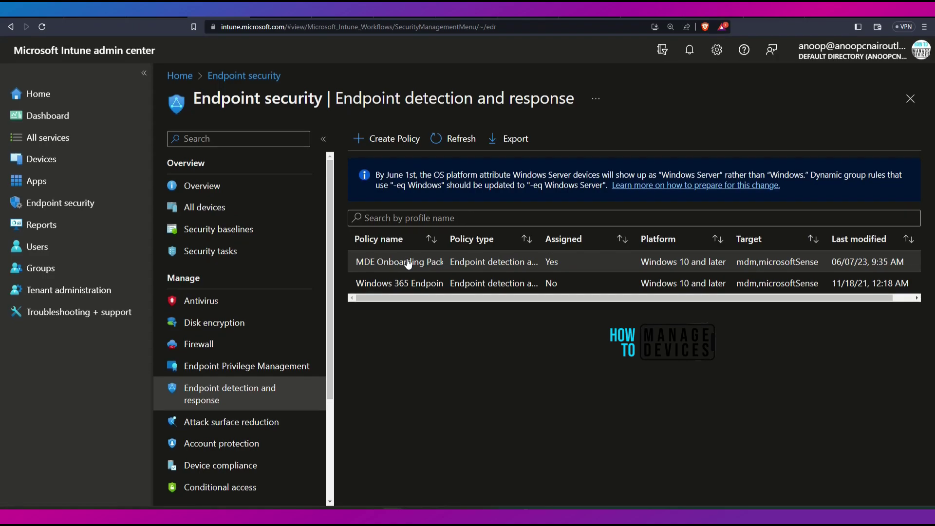
# - Open the MDE Onboarding Package policy's report and examine the per-setting status for the System account entry of device CPC-HTMDT-F8YYT
pyautogui.click(407, 262)
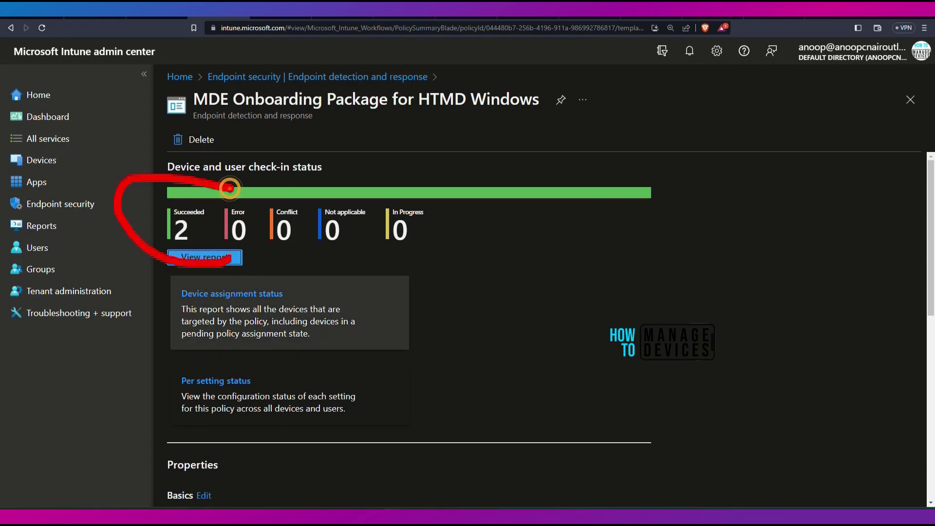
pyautogui.click(210, 257)
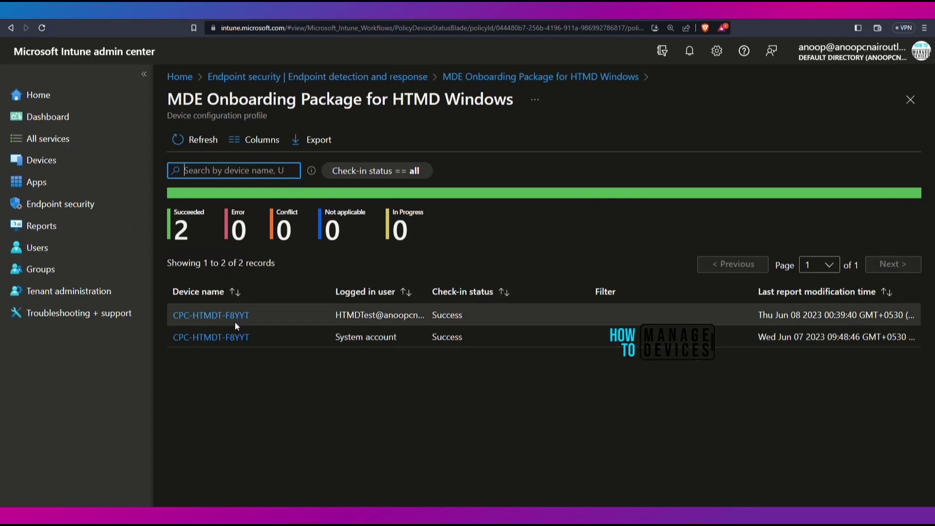
pyautogui.click(229, 334)
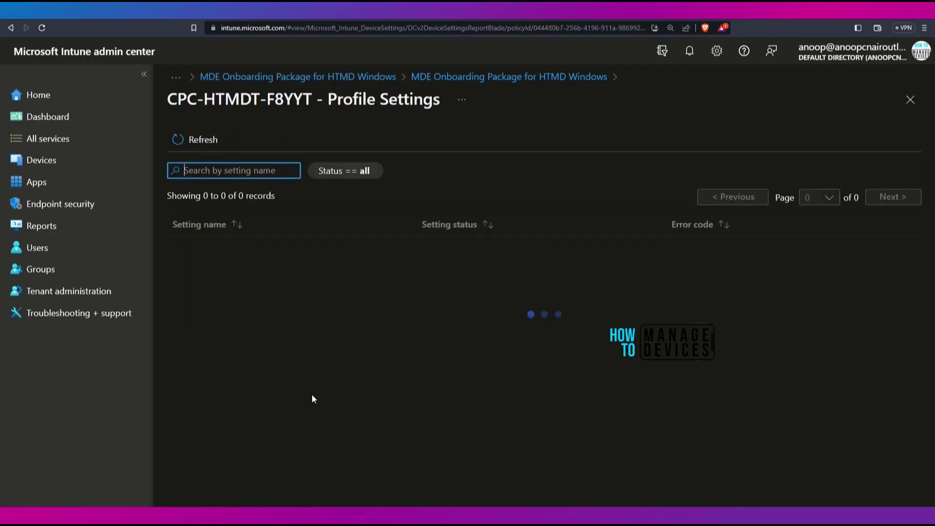
pyautogui.moveTo(187, 315)
pyautogui.mouseDown()
pyautogui.moveTo(325, 291)
pyautogui.moveTo(186, 314)
pyautogui.mouseUp()
pyautogui.moveTo(200, 291)
pyautogui.mouseDown()
pyautogui.moveTo(263, 291)
pyautogui.moveTo(293, 263)
pyautogui.mouseUp()
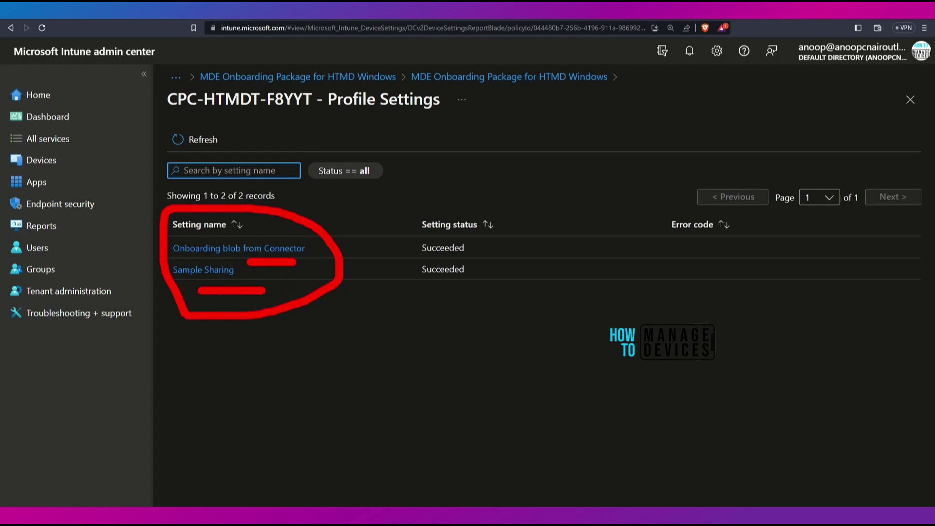
pyautogui.moveTo(406, 260); pyautogui.dragTo(470, 259)
pyautogui.moveTo(171, 286); pyautogui.dragTo(239, 286)
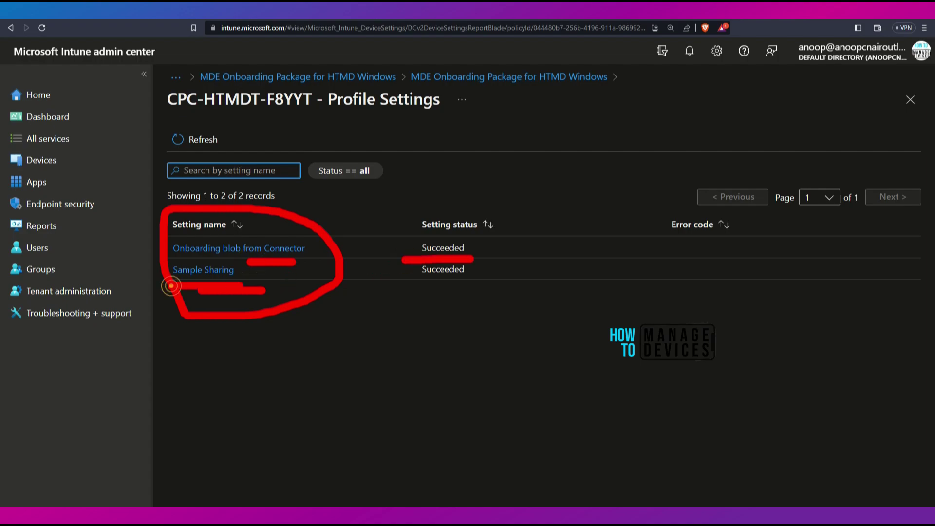
pyautogui.moveTo(402, 290); pyautogui.dragTo(483, 290)
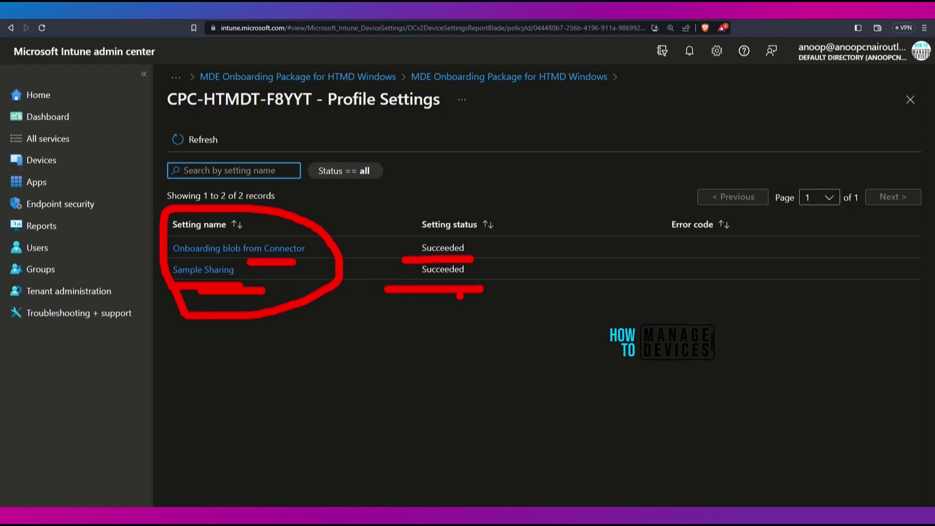
pyautogui.moveTo(536, 146)
pyautogui.mouseDown()
pyautogui.moveTo(516, 92)
pyautogui.moveTo(495, 119)
pyautogui.moveTo(535, 113)
pyautogui.mouseUp()
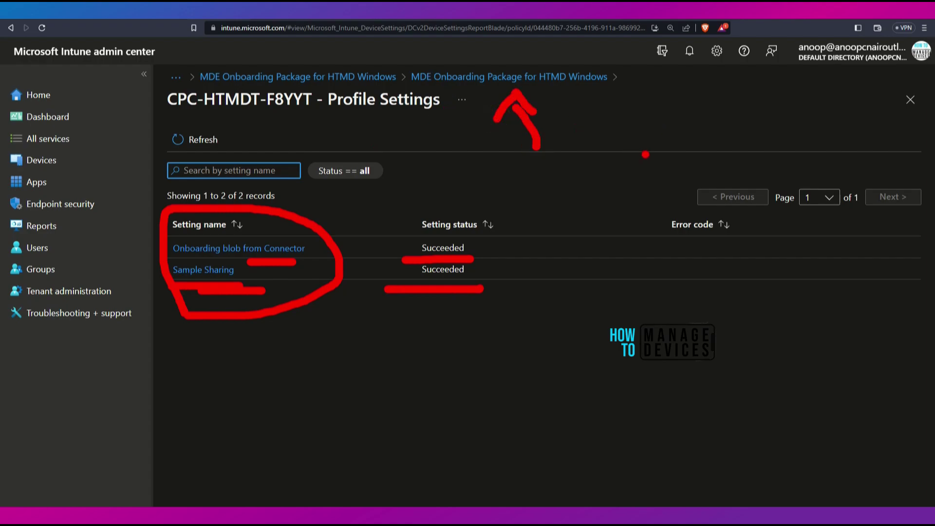
pyautogui.moveTo(448, 338); pyautogui.dragTo(779, 301)
pyautogui.moveTo(740, 259)
pyautogui.mouseDown()
pyautogui.moveTo(830, 282)
pyautogui.moveTo(779, 330)
pyautogui.mouseUp()
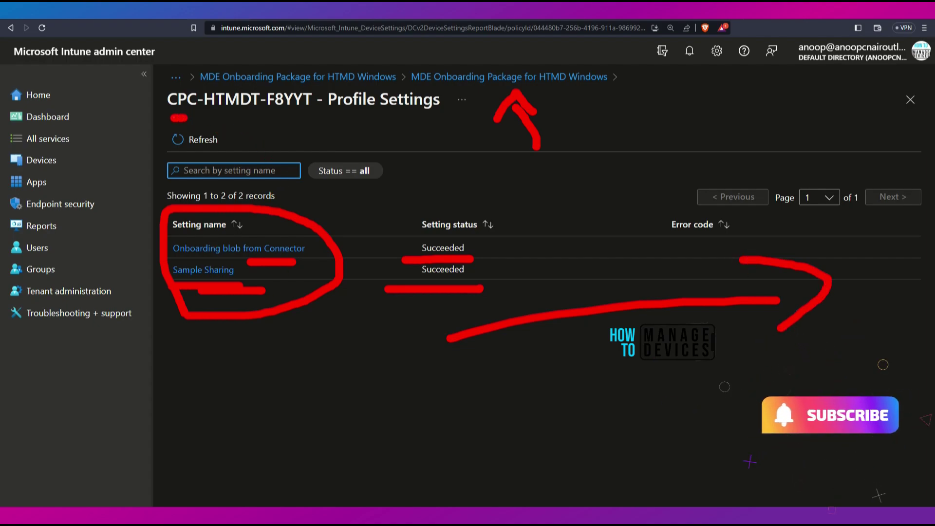
pyautogui.moveTo(296, 117); pyautogui.dragTo(170, 117)
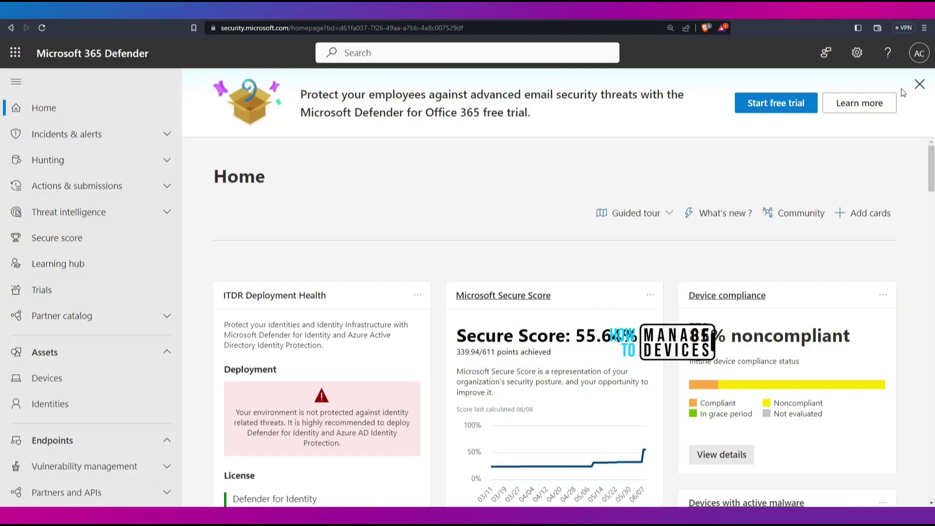
# - Switch to the Microsoft 365 Defender portal, dismissing its free trial banner, and review the home page's card for devices with active malware
pyautogui.click(919, 85)
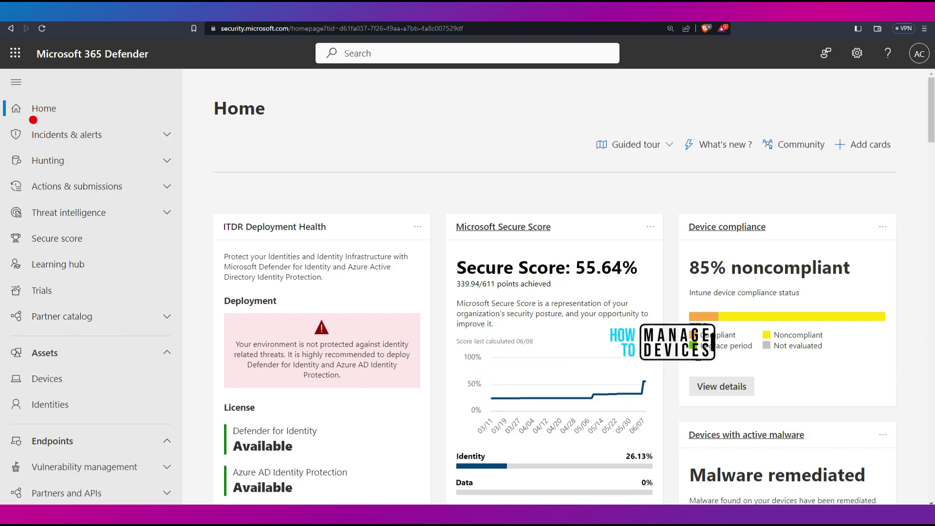
pyautogui.moveTo(33, 119); pyautogui.dragTo(98, 119)
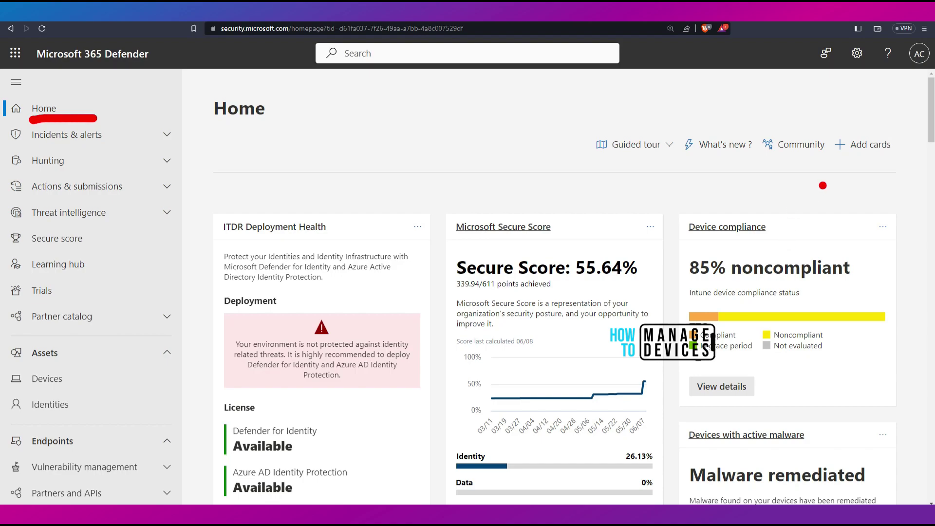
pyautogui.scroll(-4, 793, 371)
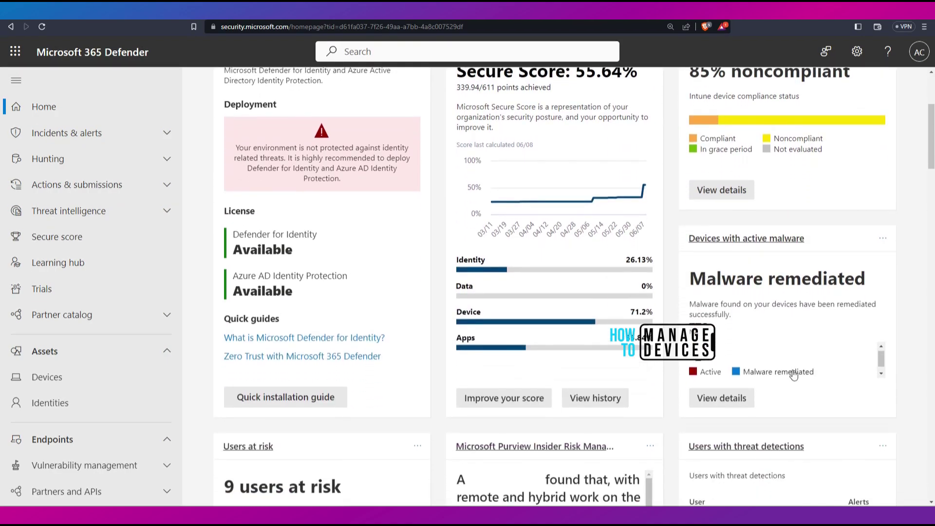
pyautogui.scroll(-1, 794, 375)
pyautogui.moveTo(689, 325); pyautogui.dragTo(875, 321)
pyautogui.moveTo(686, 378); pyautogui.dragTo(828, 376)
pyautogui.moveTo(705, 422); pyautogui.dragTo(797, 417)
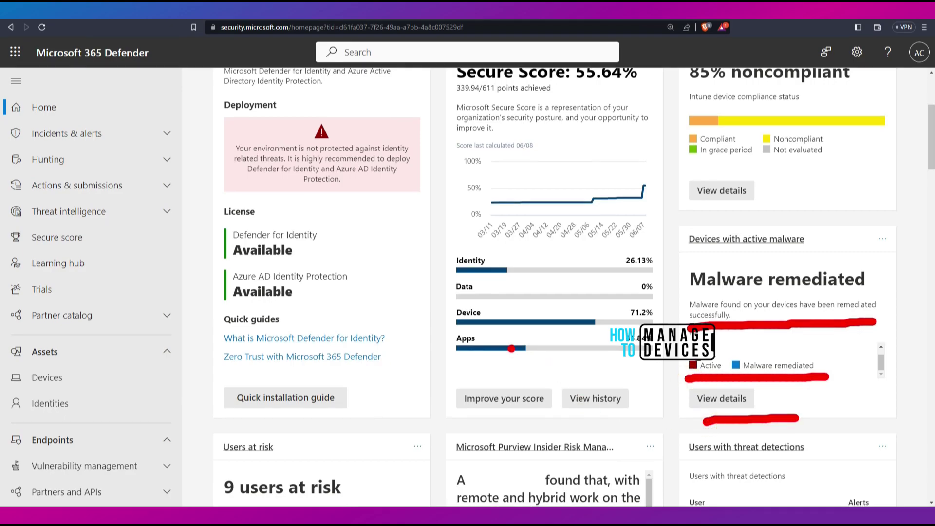
# - Review the Secure Score, users at risk, device health and devices at risk cards on the home page
pyautogui.moveTo(443, 228); pyautogui.dragTo(417, 342)
pyautogui.press('Escape')
pyautogui.scroll(-12, 482, 373)
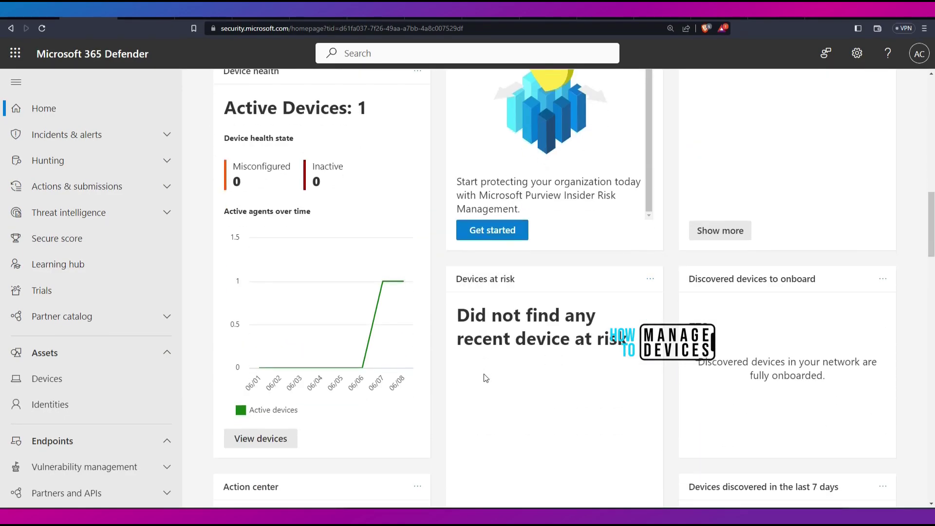
pyautogui.scroll(4, 486, 378)
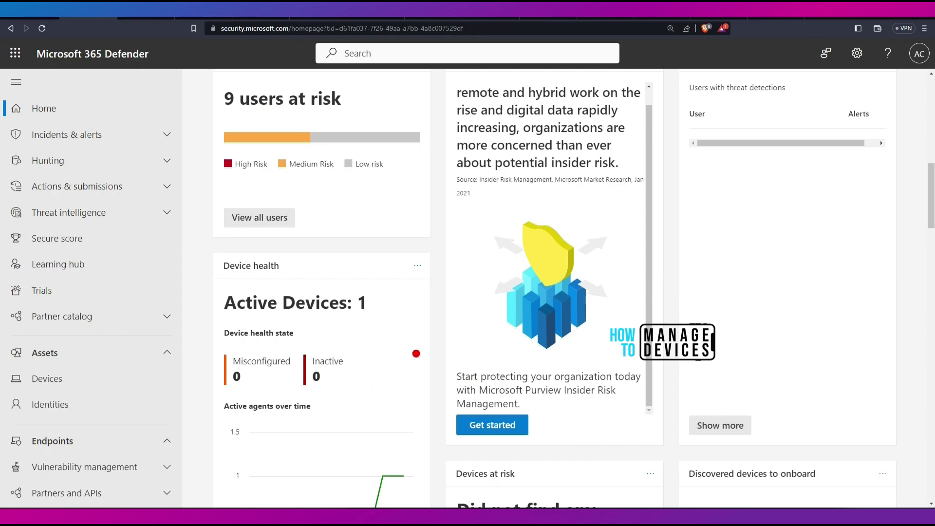
pyautogui.moveTo(248, 90)
pyautogui.mouseDown()
pyautogui.moveTo(177, 158)
pyautogui.moveTo(240, 209)
pyautogui.mouseUp()
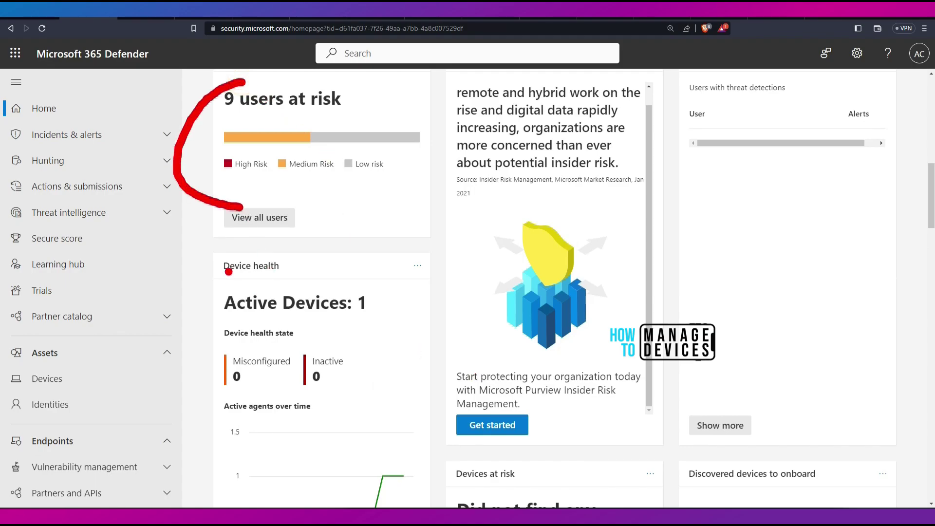
pyautogui.scroll(-10, 829, 402)
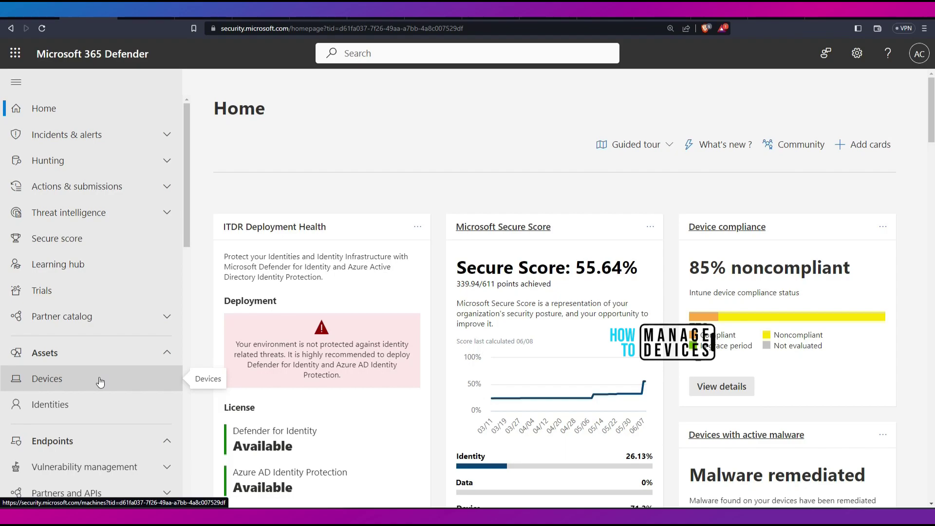
# - Open the device inventory and examine the cpc-htmdt-f8yyt entry's domain, risk level, exposure level, OS platform, Windows version and sensor health
pyautogui.moveTo(143, 312)
pyautogui.mouseDown()
pyautogui.moveTo(104, 362)
pyautogui.moveTo(86, 366)
pyautogui.mouseUp()
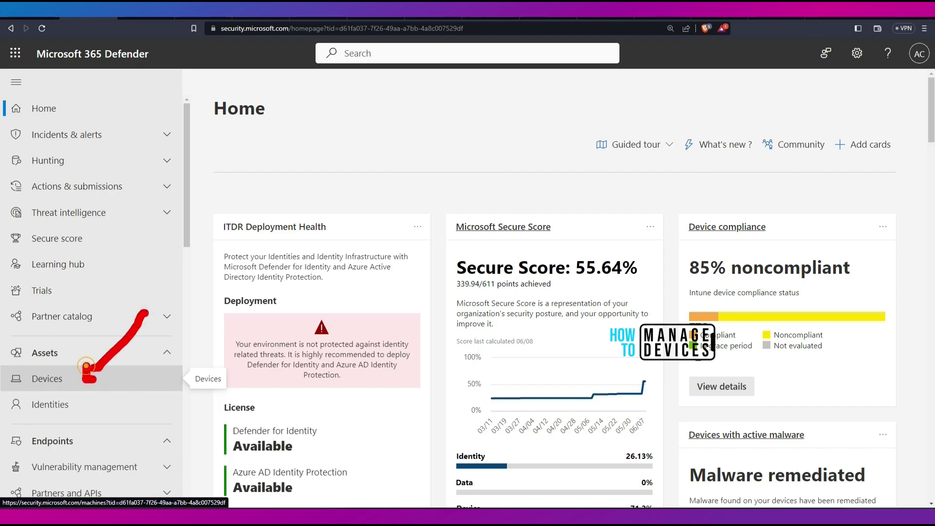
pyautogui.click(86, 366)
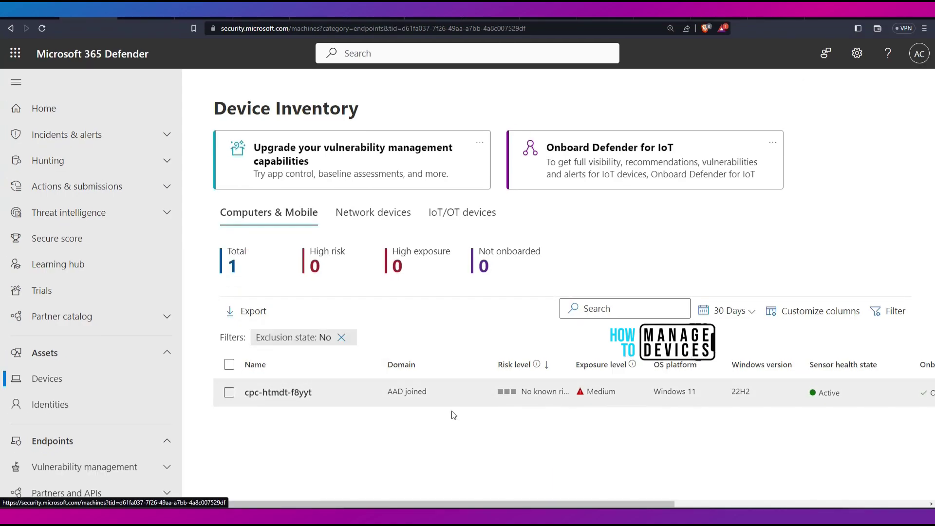
pyautogui.moveTo(385, 409); pyautogui.dragTo(467, 409)
pyautogui.moveTo(555, 406); pyautogui.dragTo(497, 406)
pyautogui.moveTo(640, 405); pyautogui.dragTo(576, 405)
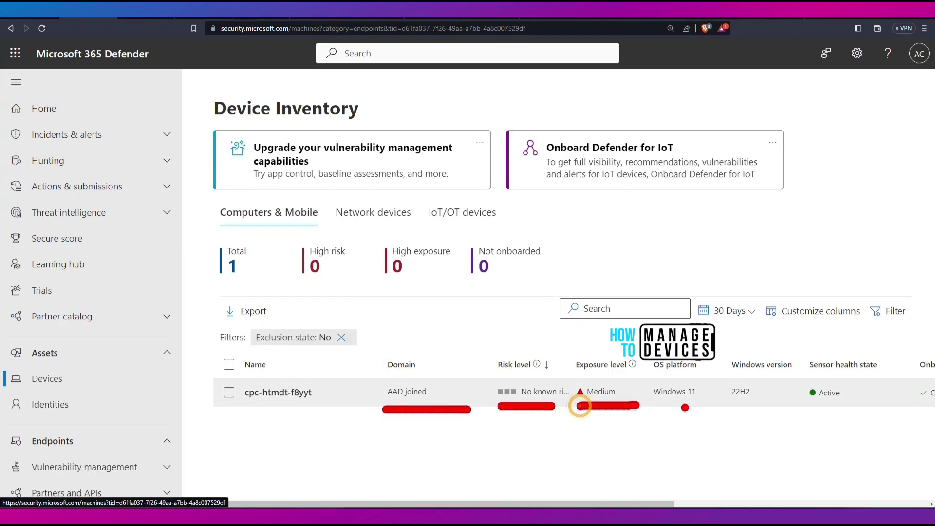
pyautogui.moveTo(698, 407); pyautogui.dragTo(656, 407)
pyautogui.click(726, 407)
pyautogui.moveTo(726, 407); pyautogui.dragTo(844, 408)
pyautogui.press('Escape')
# - Check the device's onboarding status, last update and managing service, and read the explanation of the Managed by column
pyautogui.moveTo(659, 502); pyautogui.dragTo(837, 501)
pyautogui.hotkey('ctrl', '2')
pyautogui.moveTo(557, 407); pyautogui.dragTo(659, 408)
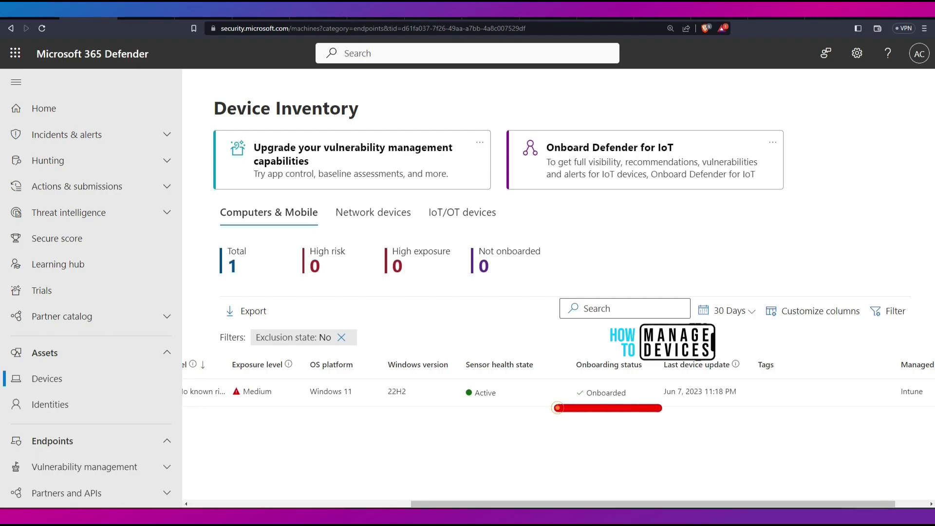
pyautogui.moveTo(676, 409); pyautogui.dragTo(694, 407)
pyautogui.press('Escape')
pyautogui.moveTo(776, 504); pyautogui.dragTo(840, 501)
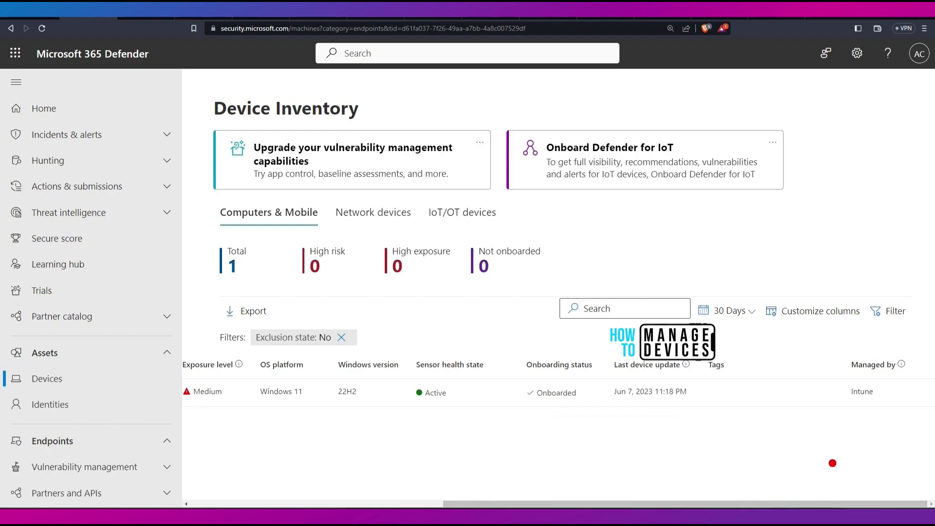
pyautogui.moveTo(870, 333)
pyautogui.mouseDown()
pyautogui.moveTo(904, 414)
pyautogui.moveTo(879, 337)
pyautogui.mouseUp()
pyautogui.press('Escape')
pyautogui.moveTo(901, 366)
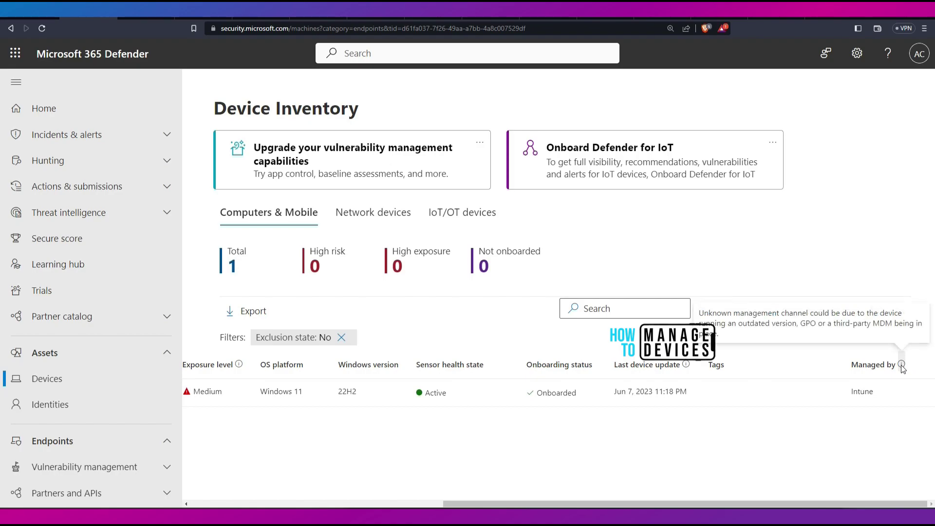
# - Open the cpc-htmdt-f8yyt device page and review its risk state, device management details and security assessment
pyautogui.hscroll(-10, 292, 399)
pyautogui.click(284, 395)
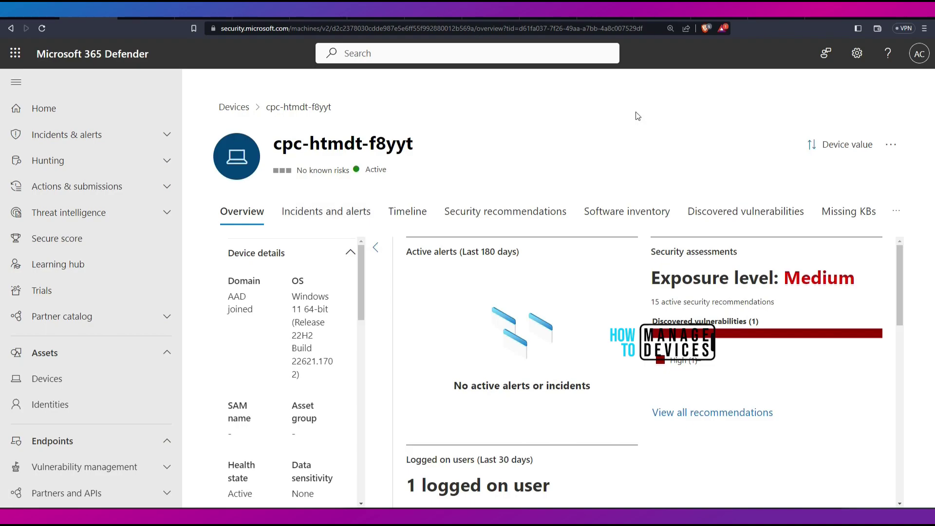
pyautogui.moveTo(275, 163)
pyautogui.mouseDown()
pyautogui.moveTo(438, 130)
pyautogui.moveTo(285, 128)
pyautogui.mouseUp()
pyautogui.moveTo(271, 193); pyautogui.dragTo(297, 153)
pyautogui.scroll(-10, 348, 319)
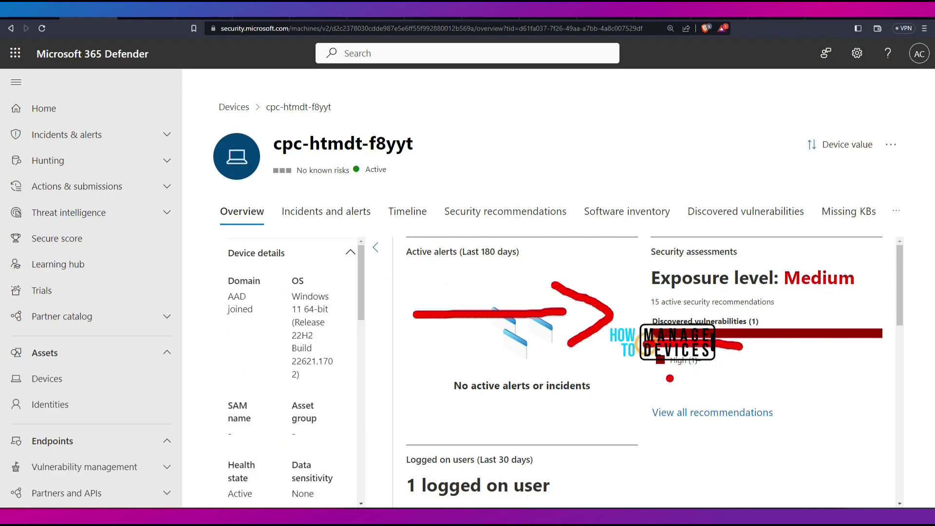
pyautogui.moveTo(669, 378); pyautogui.dragTo(736, 378)
pyautogui.press('Escape')
# - Review the rest of the device overview, including its scan, security intelligence, engine, platform and Defender Antivirus mode states, and its logged-on users
pyautogui.scroll(-1, 557, 406)
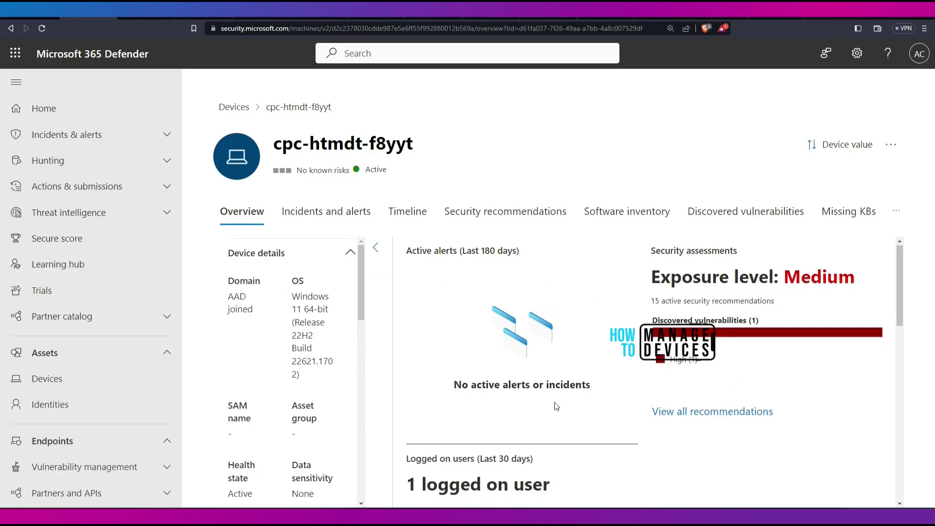
pyautogui.scroll(-4, 556, 406)
pyautogui.scroll(-7, 654, 427)
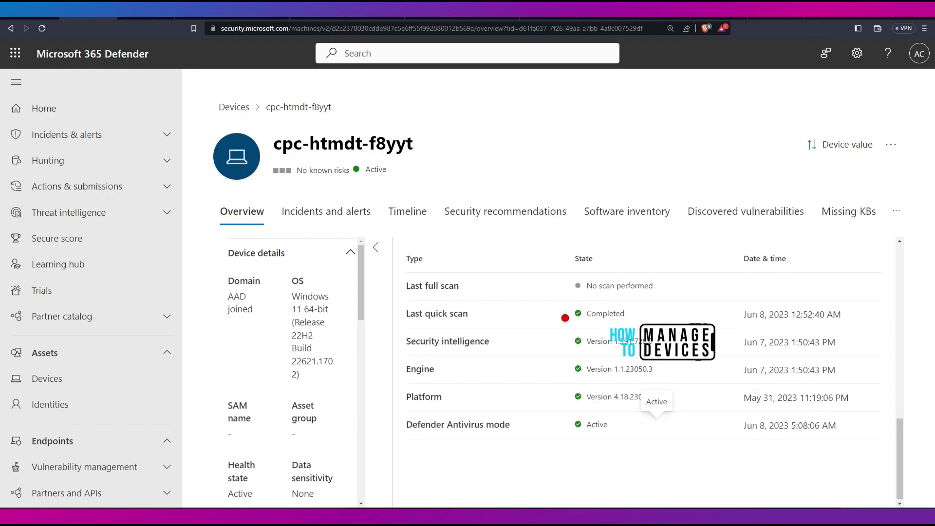
pyautogui.moveTo(409, 302)
pyautogui.mouseDown()
pyautogui.moveTo(363, 384)
pyautogui.moveTo(428, 482)
pyautogui.mouseUp()
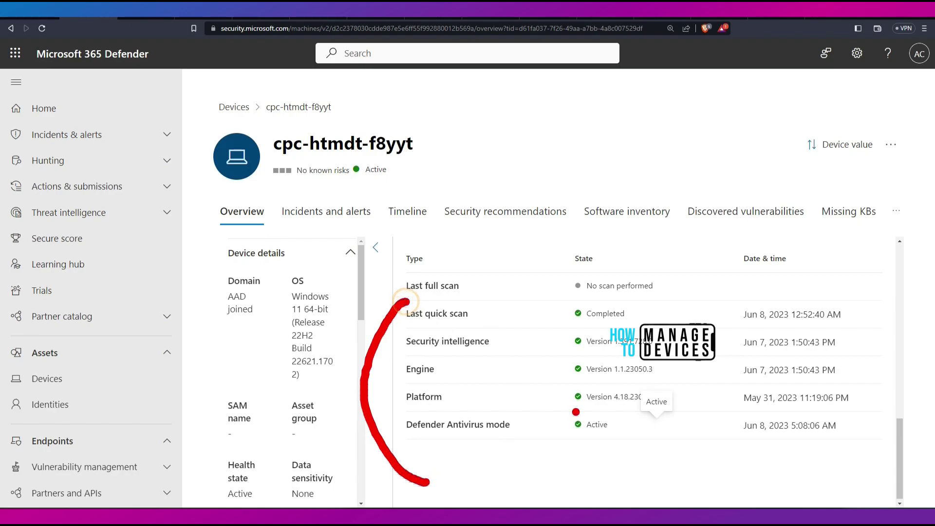
pyautogui.moveTo(671, 302); pyautogui.dragTo(687, 444)
pyautogui.press('Escape')
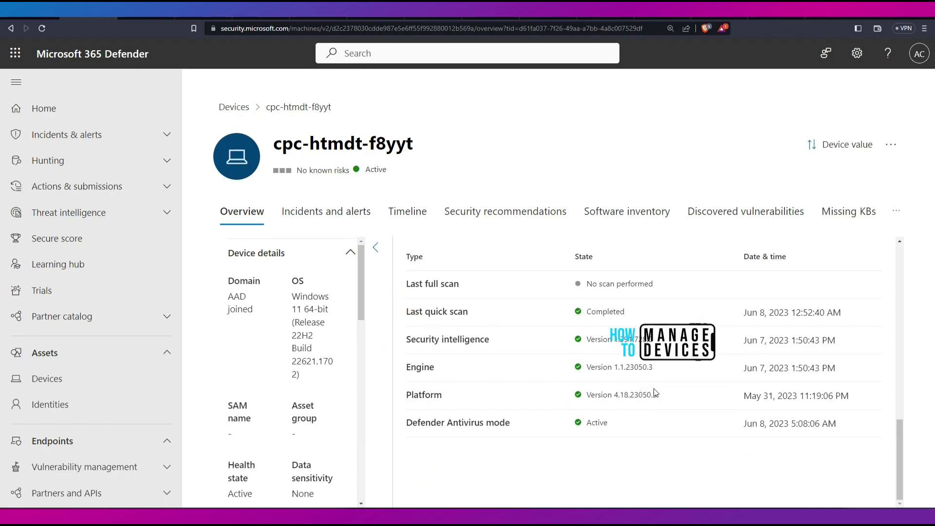
pyautogui.scroll(7, 723, 427)
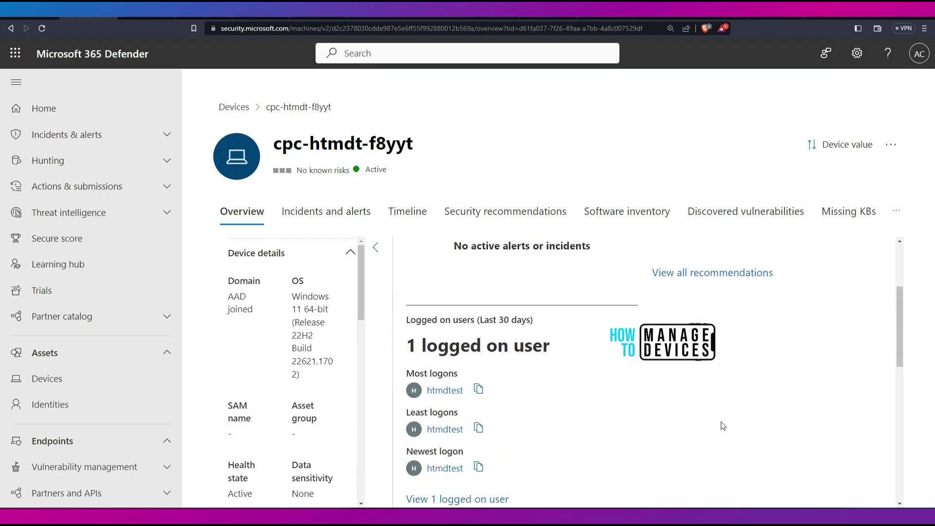
# - Check the device's incidents and alerts for the past week
pyautogui.click(326, 211)
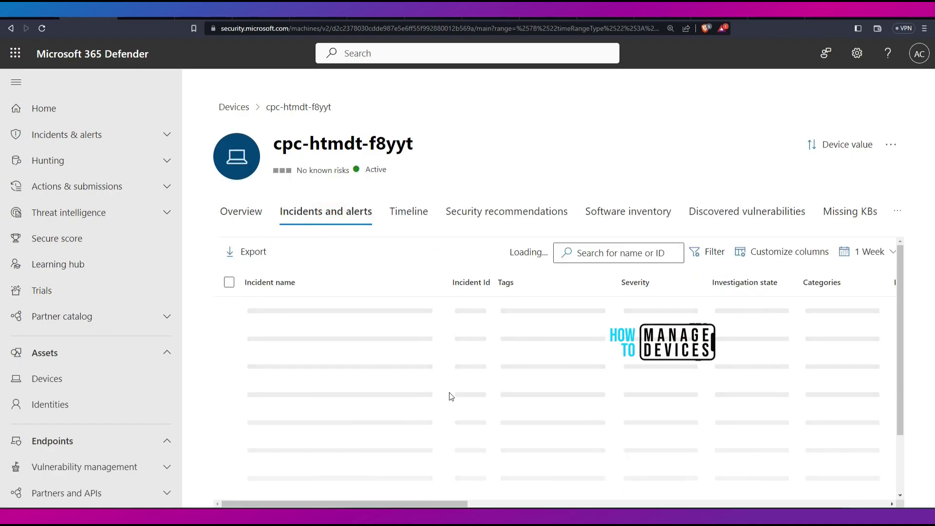
pyautogui.moveTo(363, 333)
pyautogui.mouseDown()
pyautogui.moveTo(409, 334)
pyautogui.moveTo(366, 399)
pyautogui.mouseUp()
pyautogui.click(360, 423)
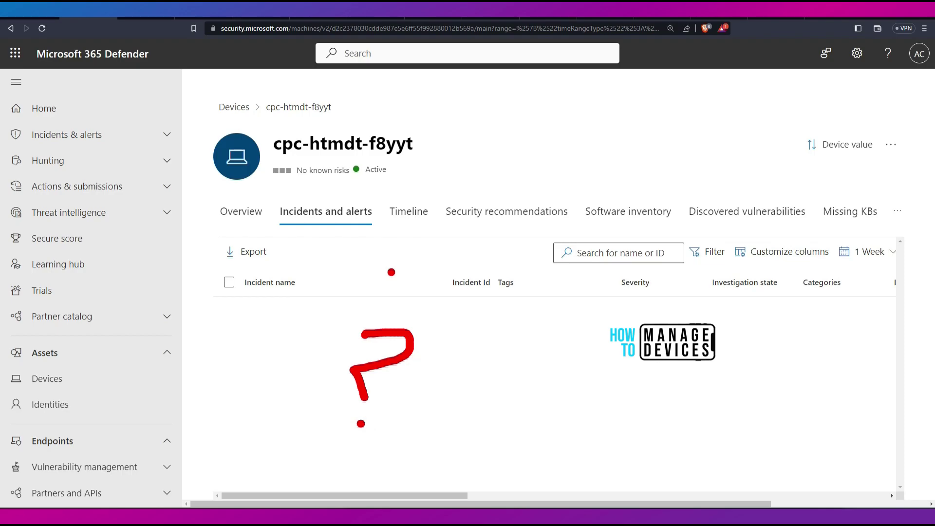
# - Open the device's timeline and examine the newest svchost.exe and HxTsr.exe network connection events
pyautogui.click(409, 210)
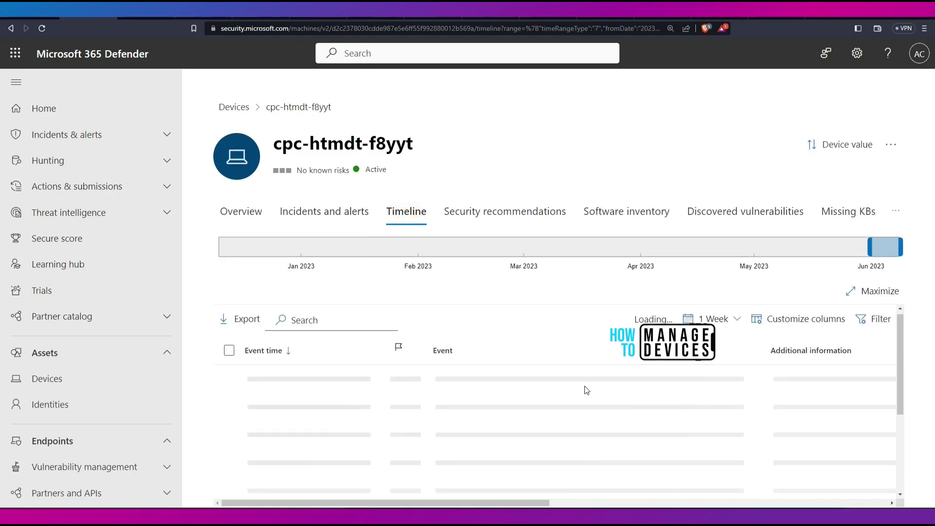
pyautogui.scroll(-1, 567, 375)
pyautogui.scroll(1, 569, 376)
pyautogui.moveTo(620, 425); pyautogui.dragTo(762, 423)
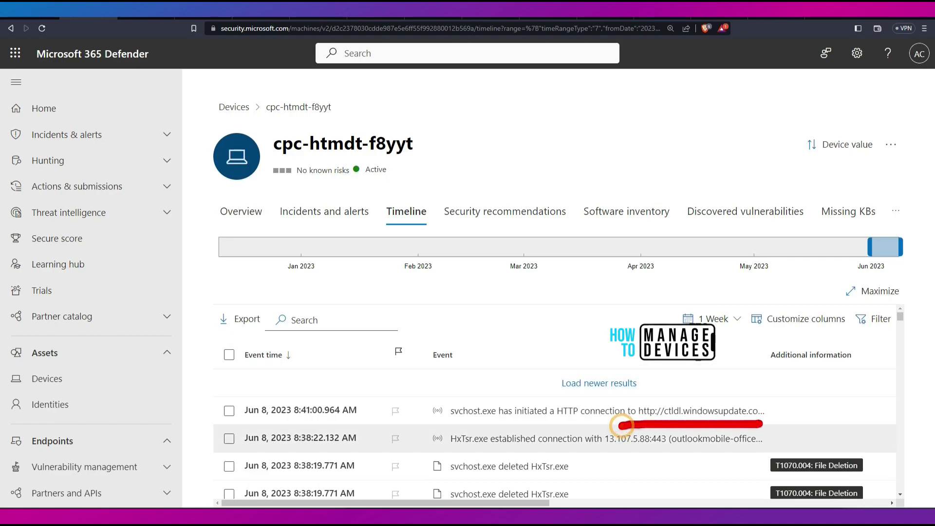
pyautogui.moveTo(445, 423); pyautogui.dragTo(567, 427)
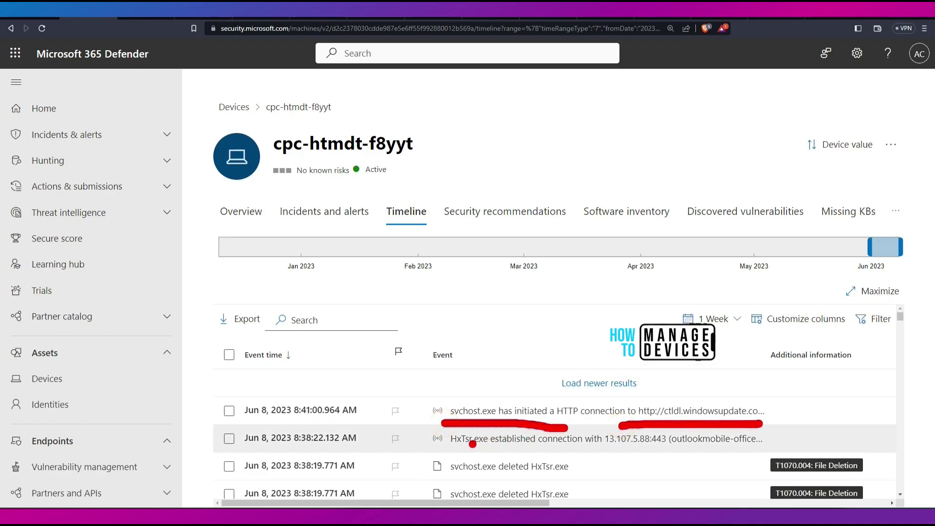
pyautogui.moveTo(472, 451); pyautogui.dragTo(630, 453)
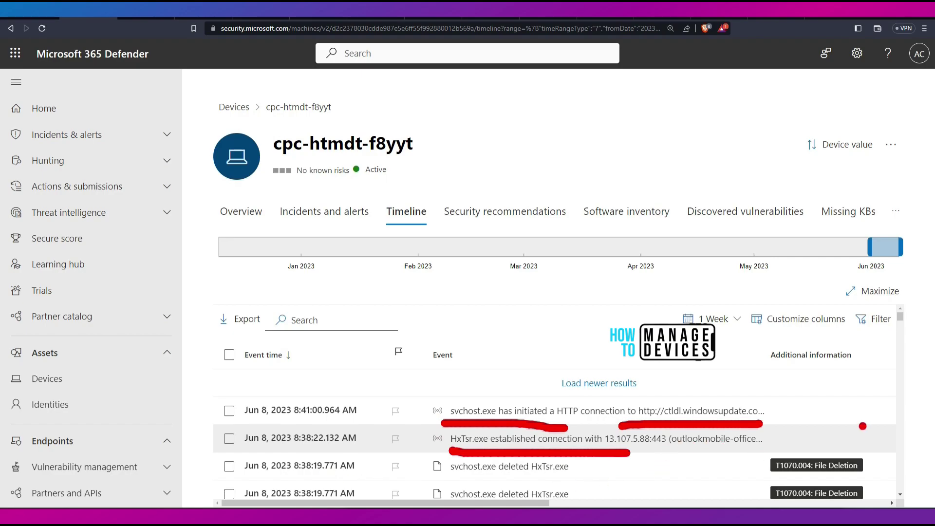
# - Examine the T1070.004 File Deletion events recorded for svchost.exe in the device's timeline
pyautogui.scroll(-2, 816, 438)
pyautogui.scroll(2, 814, 436)
pyautogui.scroll(-2, 817, 439)
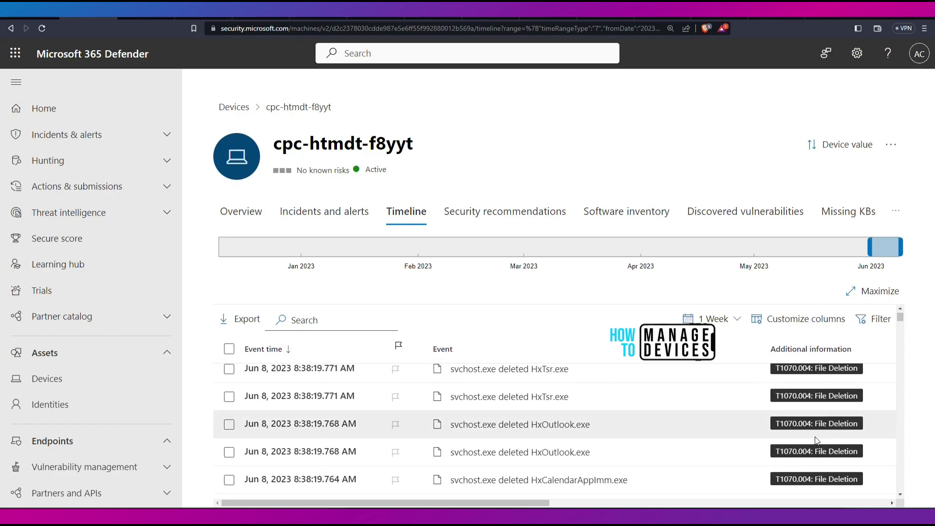
pyautogui.scroll(1, 815, 436)
pyautogui.moveTo(245, 426); pyautogui.dragTo(597, 431)
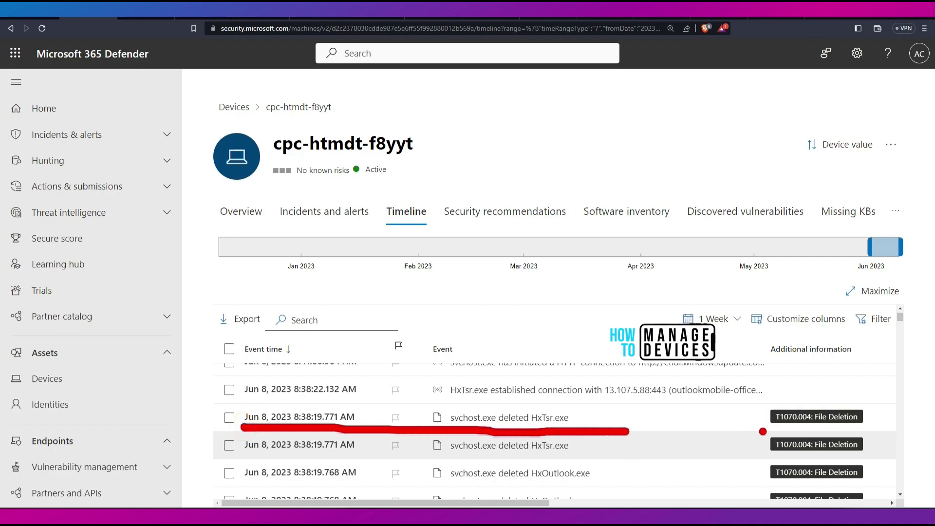
pyautogui.scroll(-3, 574, 448)
pyautogui.scroll(-5, 574, 449)
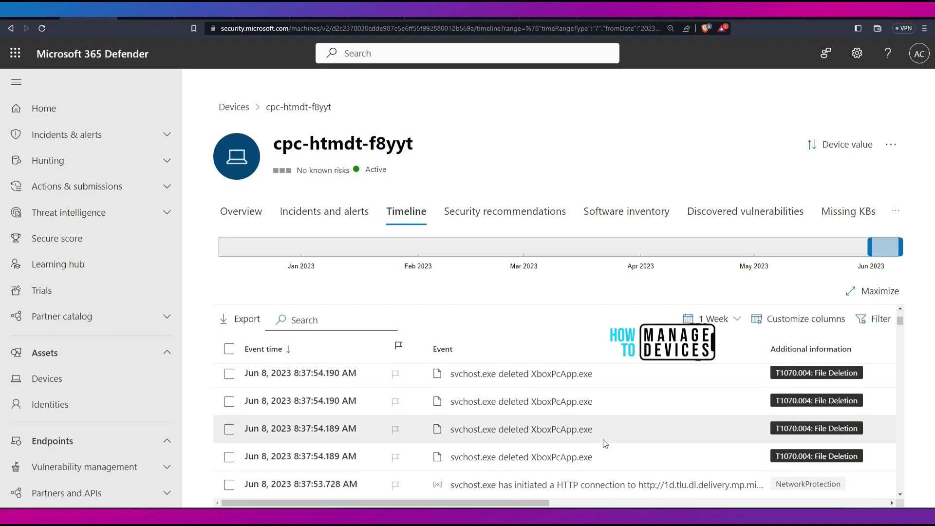
pyautogui.scroll(3, 603, 442)
# - Inspect the details and entities graph of an event where svchost.exe deleted mspaint.exe, and close the details
pyautogui.click(744, 392)
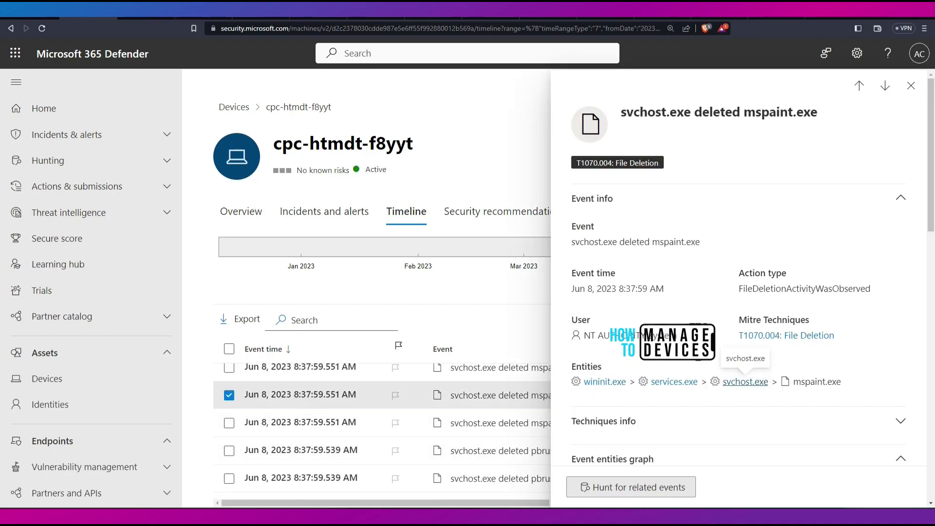
pyautogui.moveTo(567, 263); pyautogui.dragTo(728, 262)
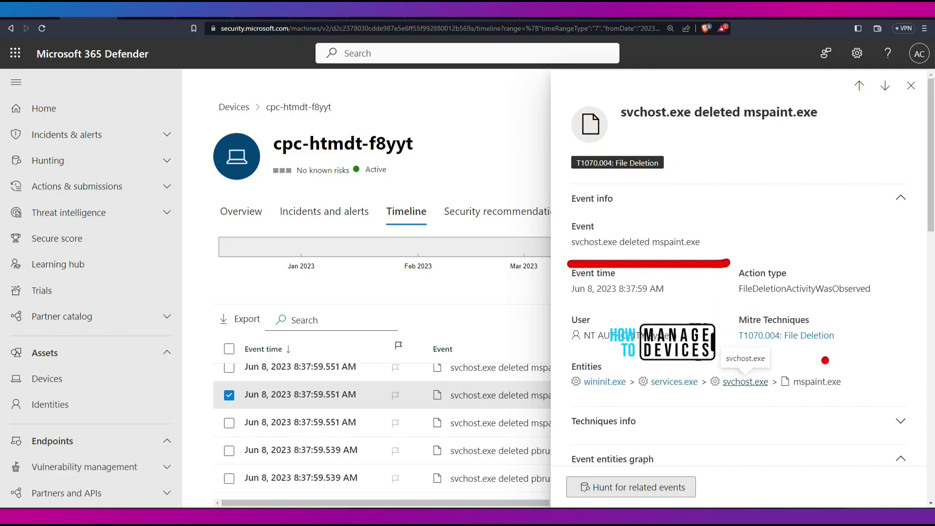
pyautogui.scroll(-7, 776, 346)
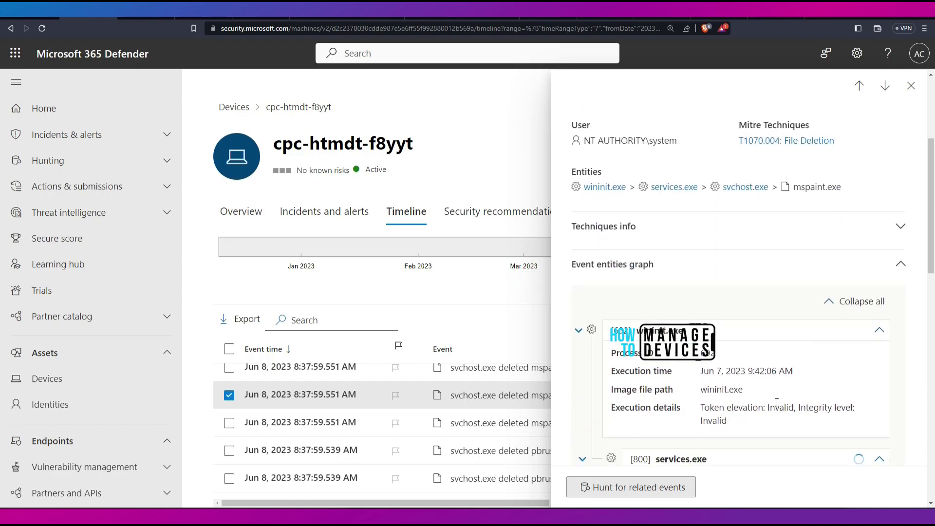
pyautogui.scroll(-2, 776, 401)
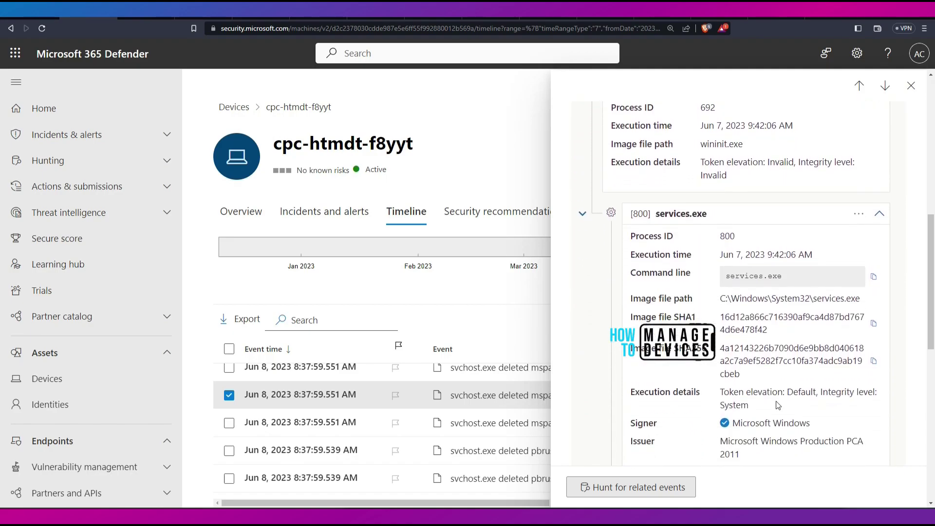
pyautogui.scroll(-6, 778, 406)
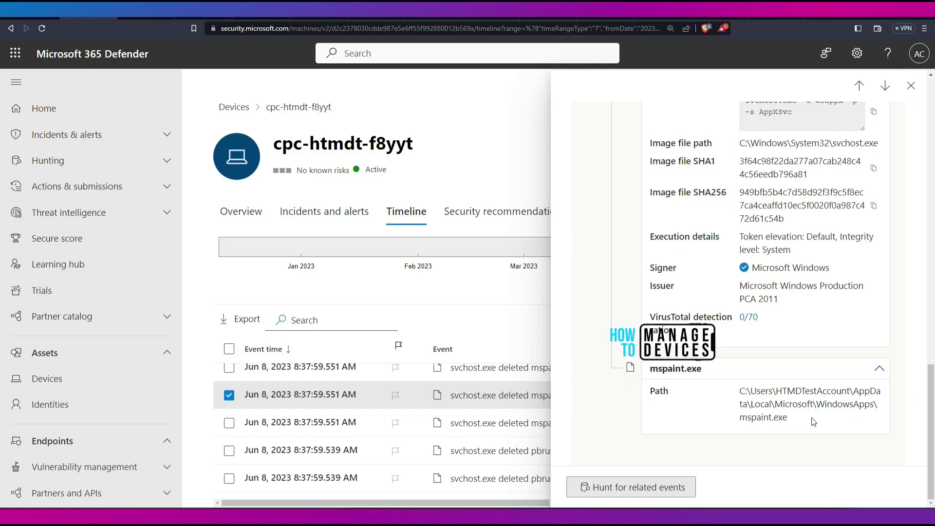
pyautogui.click(911, 85)
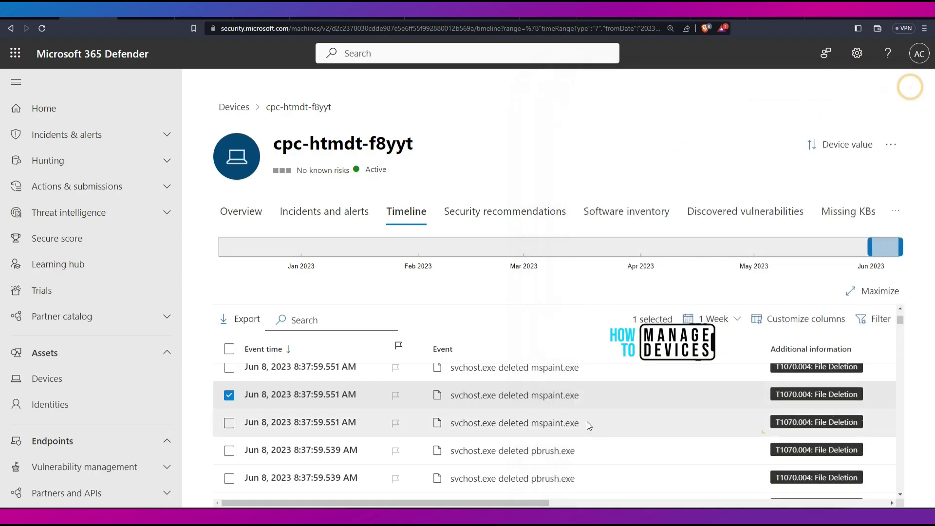
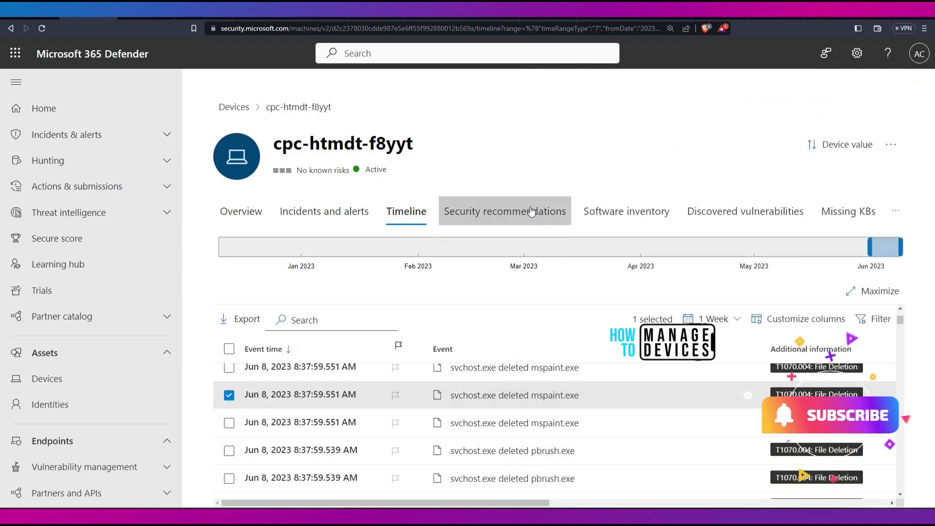
# - Open the device's security recommendations and examine the listed recommendations with their related components
pyautogui.click(528, 215)
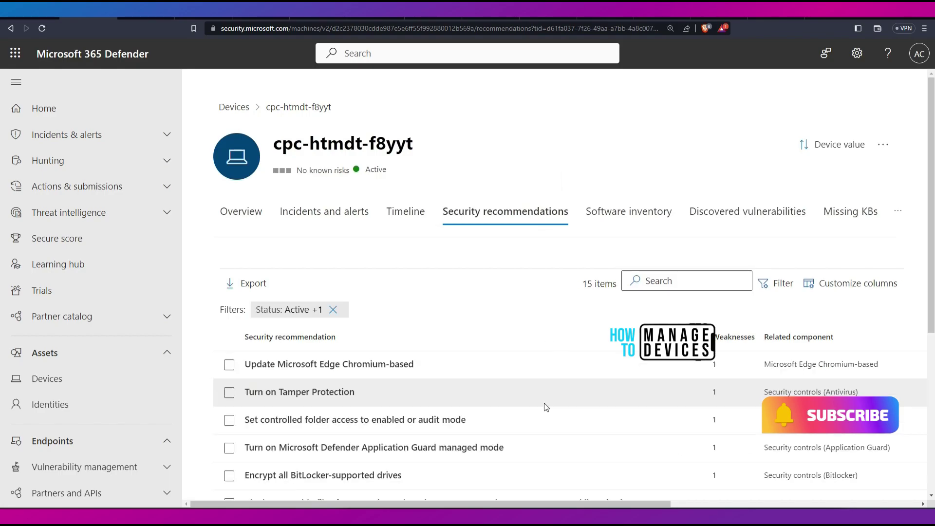
pyautogui.scroll(-3, 544, 402)
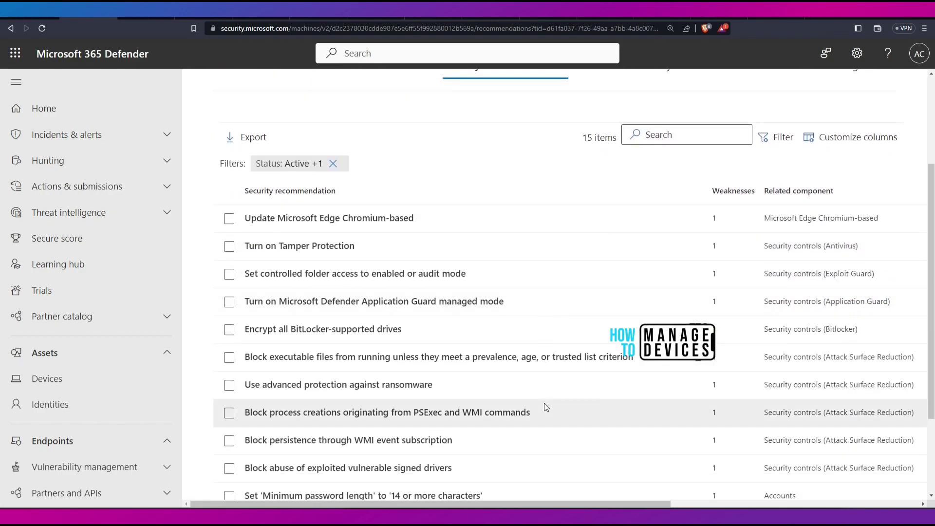
pyautogui.moveTo(306, 235); pyautogui.dragTo(424, 234)
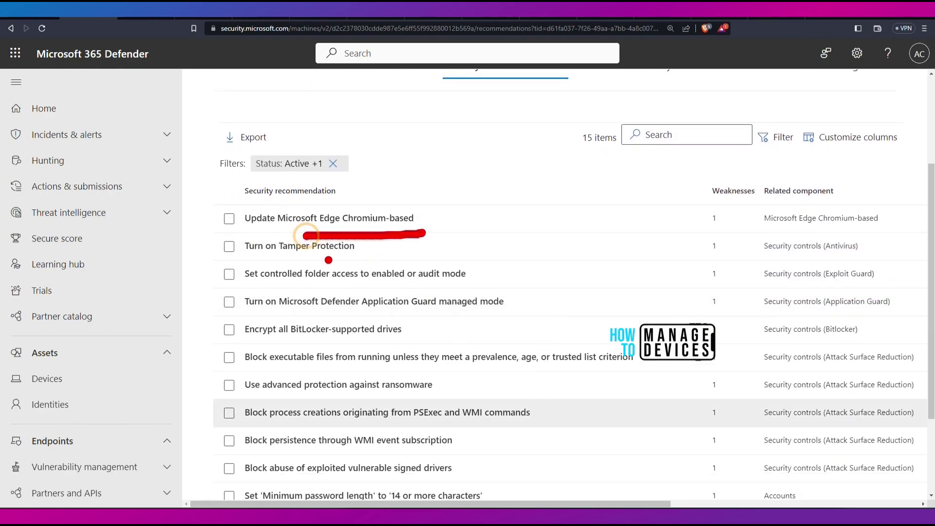
pyautogui.moveTo(300, 263); pyautogui.dragTo(469, 263)
pyautogui.moveTo(465, 287); pyautogui.dragTo(383, 287)
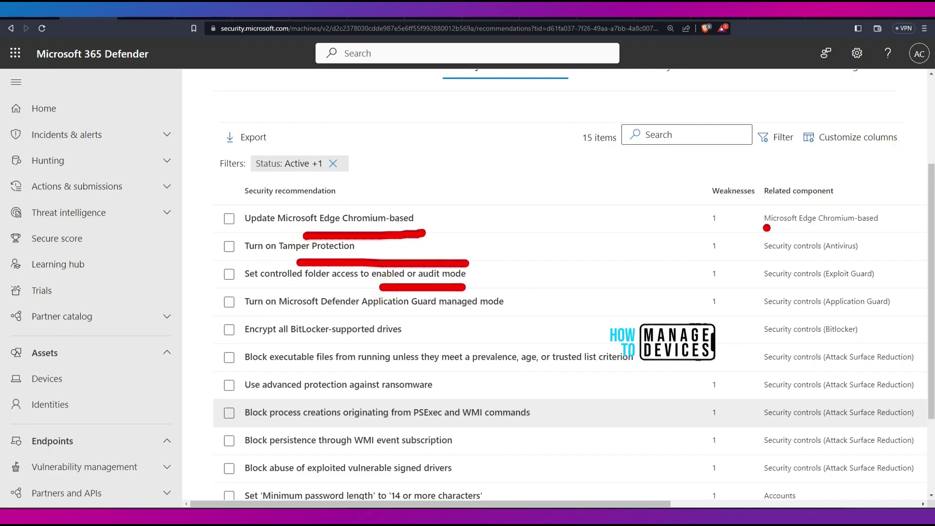
pyautogui.moveTo(767, 228); pyautogui.dragTo(876, 230)
pyautogui.moveTo(603, 227); pyautogui.dragTo(604, 416)
pyautogui.moveTo(633, 364); pyautogui.dragTo(604, 418)
pyautogui.press('Escape')
pyautogui.scroll(-3, 476, 414)
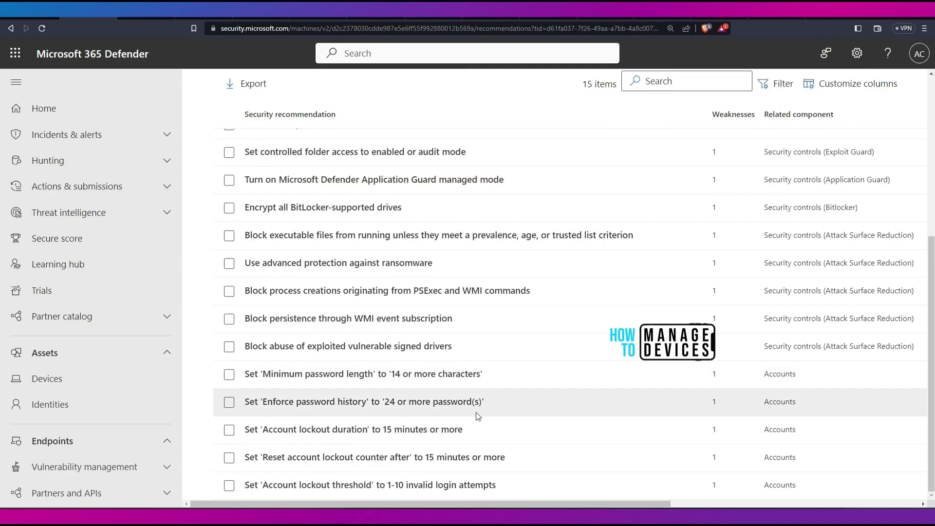
pyautogui.scroll(3, 764, 404)
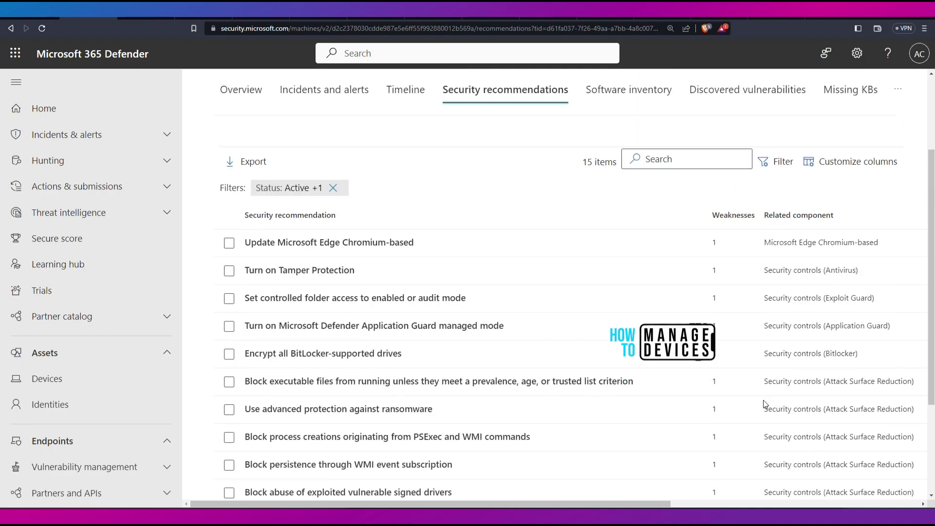
pyautogui.scroll(1, 765, 404)
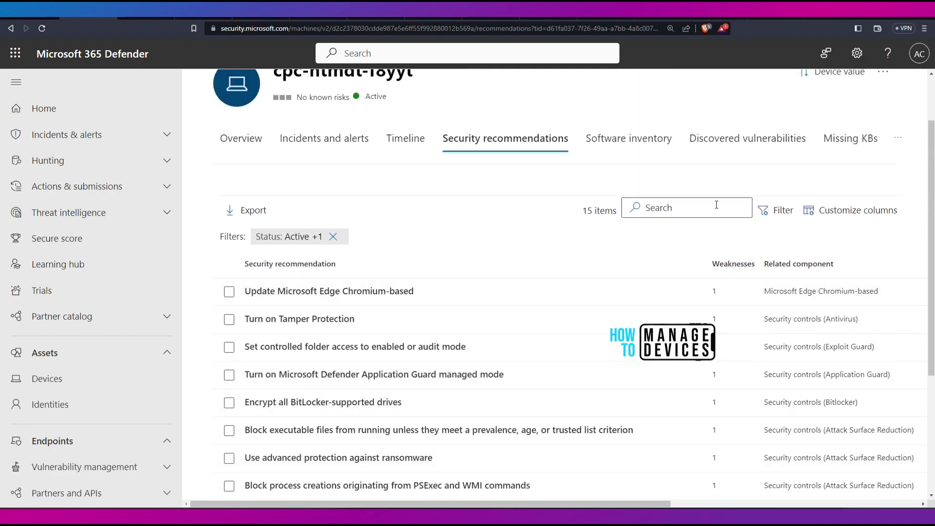
# - Open the device's software inventory and examine the names, vendors, installed versions and product codes
pyautogui.click(625, 140)
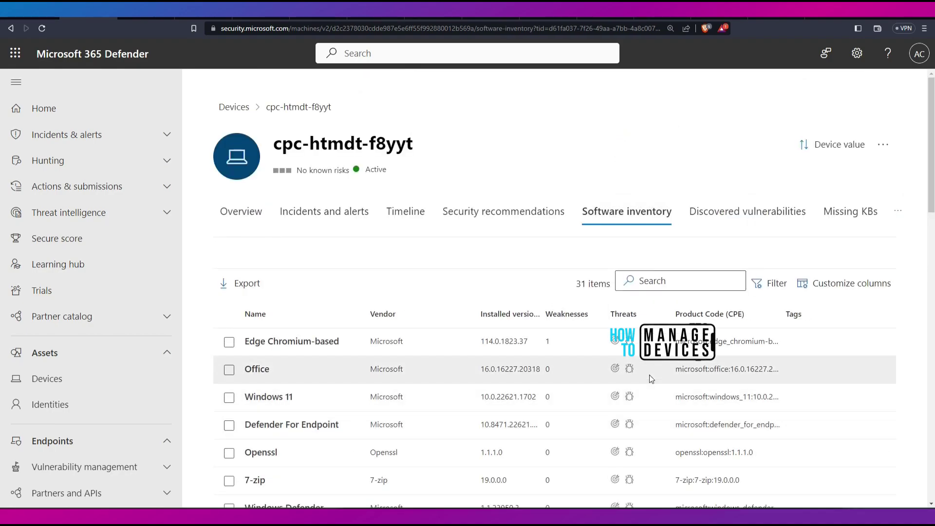
pyautogui.moveTo(633, 346)
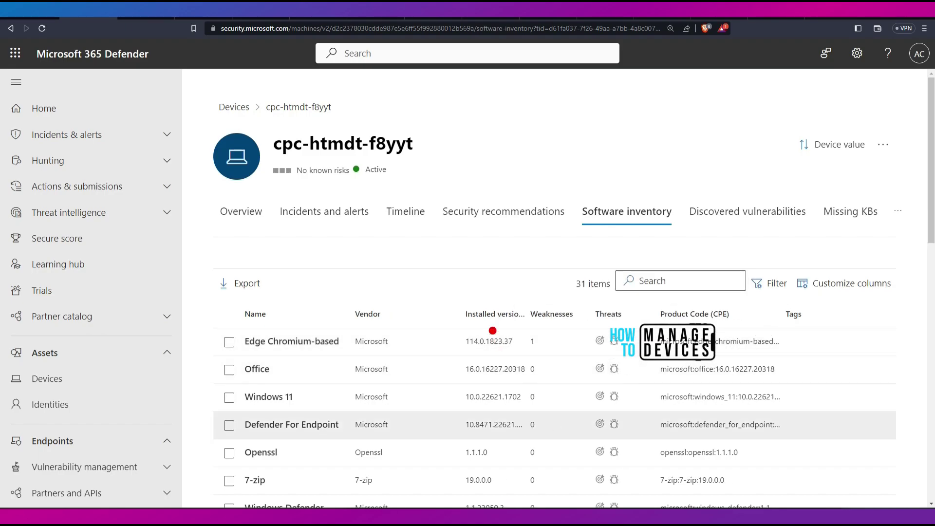
pyautogui.moveTo(399, 238)
pyautogui.mouseDown()
pyautogui.moveTo(377, 294)
pyautogui.moveTo(399, 283)
pyautogui.mouseUp()
pyautogui.moveTo(414, 326)
pyautogui.mouseDown()
pyautogui.moveTo(411, 459)
pyautogui.moveTo(429, 458)
pyautogui.mouseUp()
pyautogui.moveTo(336, 330)
pyautogui.mouseDown()
pyautogui.moveTo(335, 456)
pyautogui.moveTo(351, 440)
pyautogui.mouseUp()
pyautogui.moveTo(276, 465); pyautogui.dragTo(235, 463)
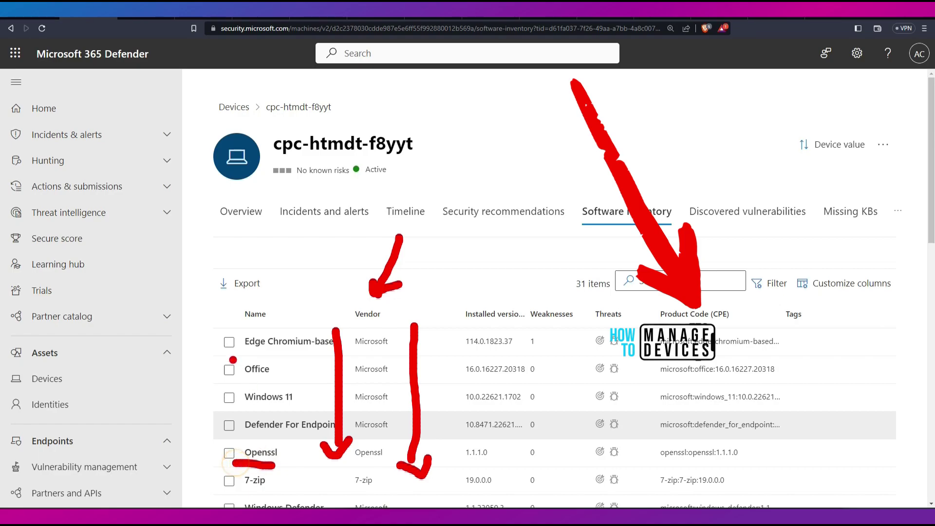
pyautogui.moveTo(229, 352); pyautogui.dragTo(291, 351)
pyautogui.press('Escape')
pyautogui.scroll(-12, 417, 339)
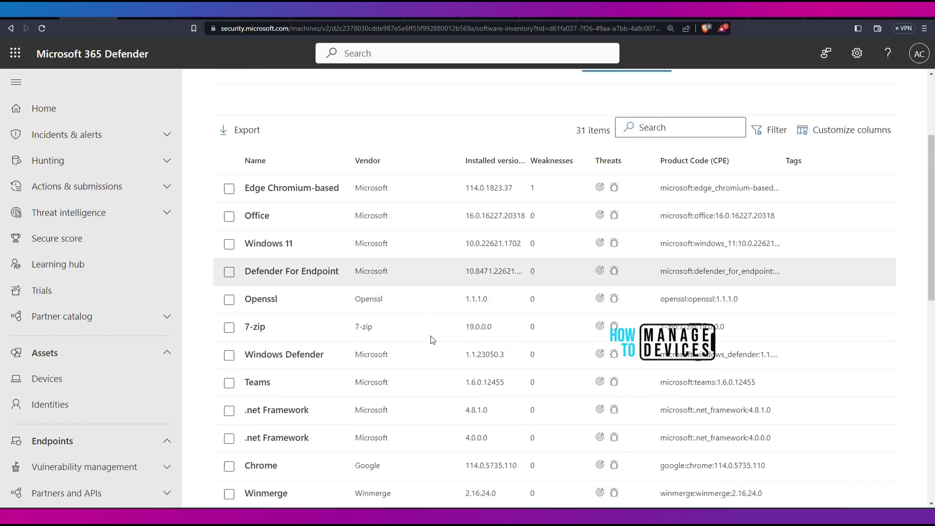
pyautogui.scroll(12, 436, 342)
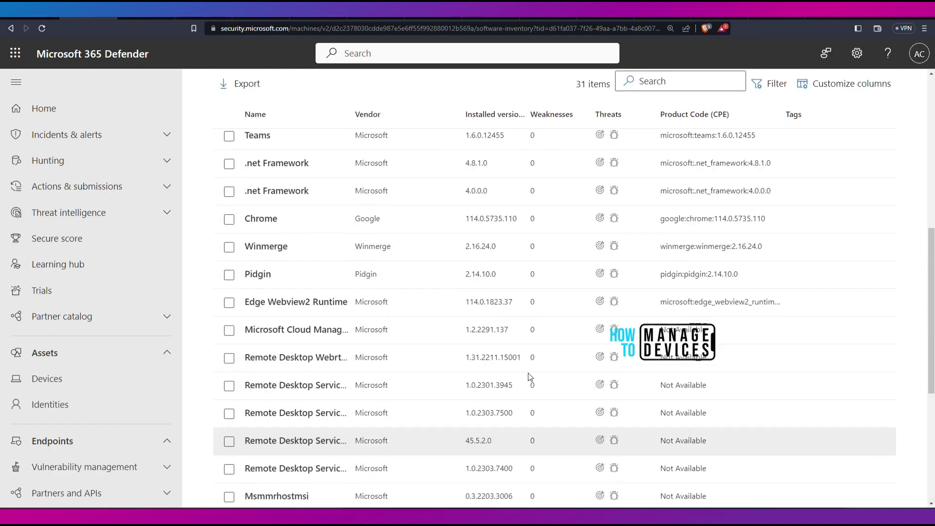
# - Open the device's discovered vulnerabilities and examine the name, severity and related software of the listed entry
pyautogui.click(715, 214)
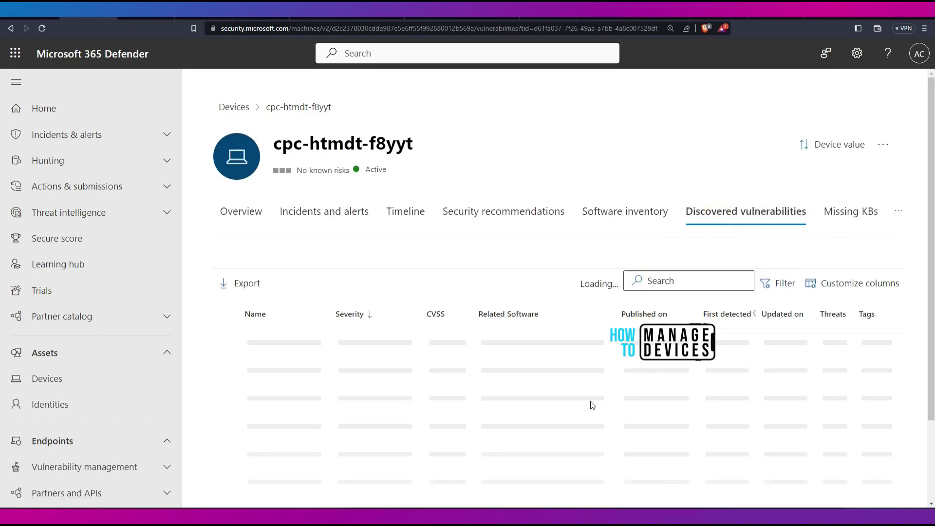
pyautogui.moveTo(202, 368)
pyautogui.mouseDown()
pyautogui.moveTo(376, 366)
pyautogui.moveTo(406, 283)
pyautogui.moveTo(188, 360)
pyautogui.mouseUp()
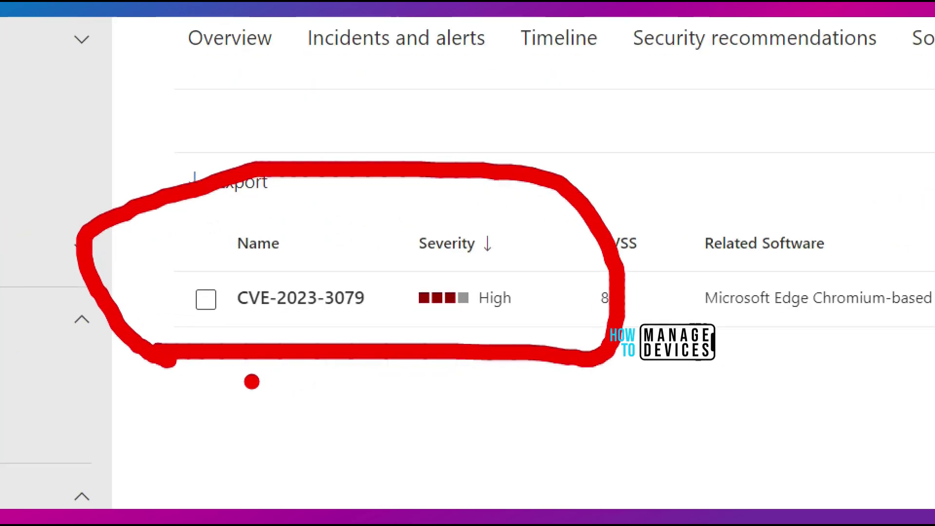
pyautogui.moveTo(324, 357); pyautogui.dragTo(398, 355)
pyautogui.moveTo(228, 327); pyautogui.dragTo(336, 329)
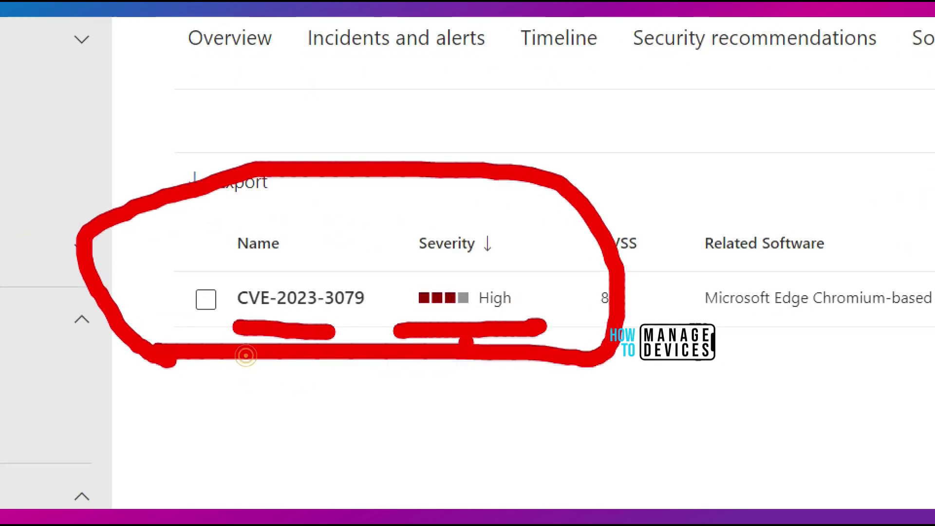
pyautogui.moveTo(697, 336); pyautogui.dragTo(933, 332)
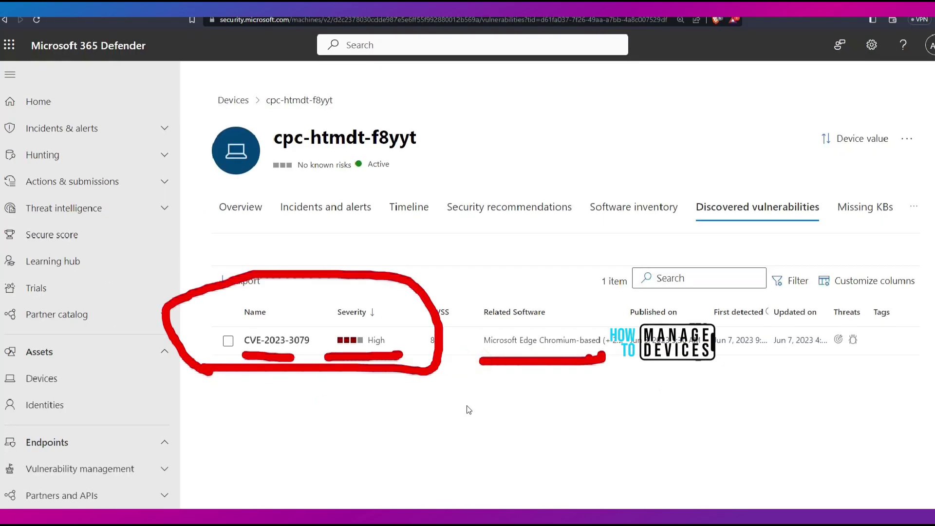
pyautogui.press('Escape')
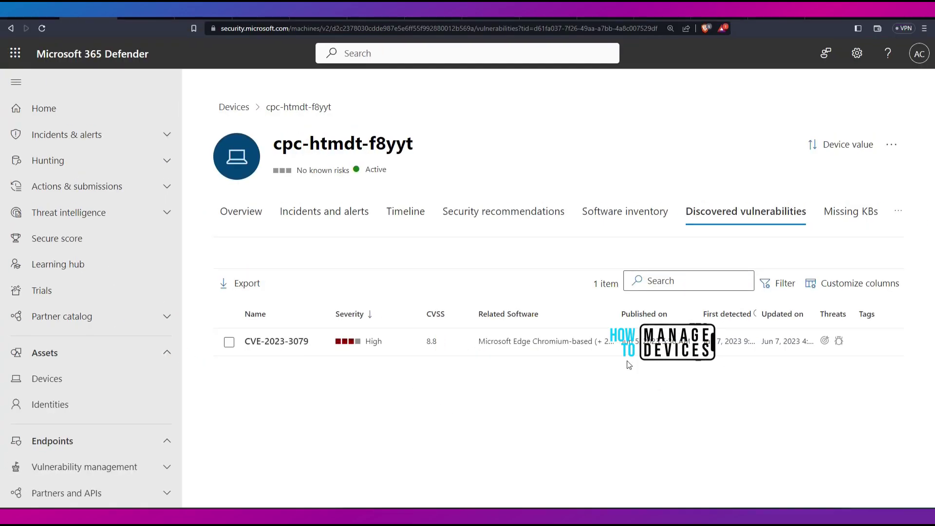
# - Check the publication date and threat indicators of CVE-2023-3079, and select that vulnerability
pyautogui.moveTo(631, 361); pyautogui.dragTo(682, 355)
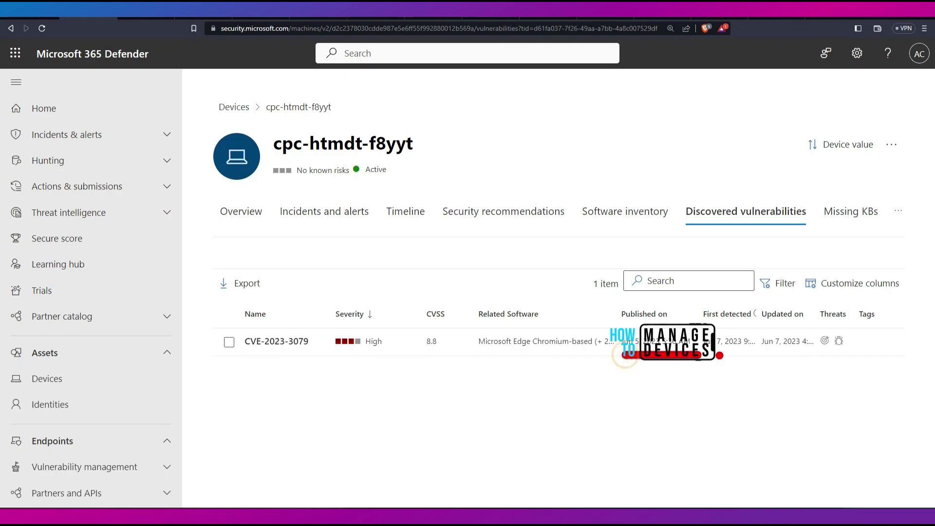
pyautogui.press('Escape')
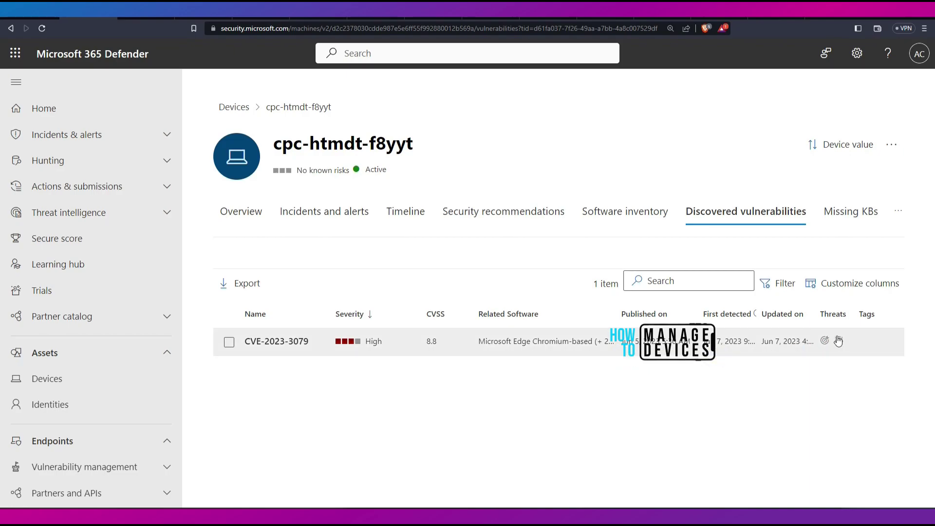
pyautogui.moveTo(826, 342)
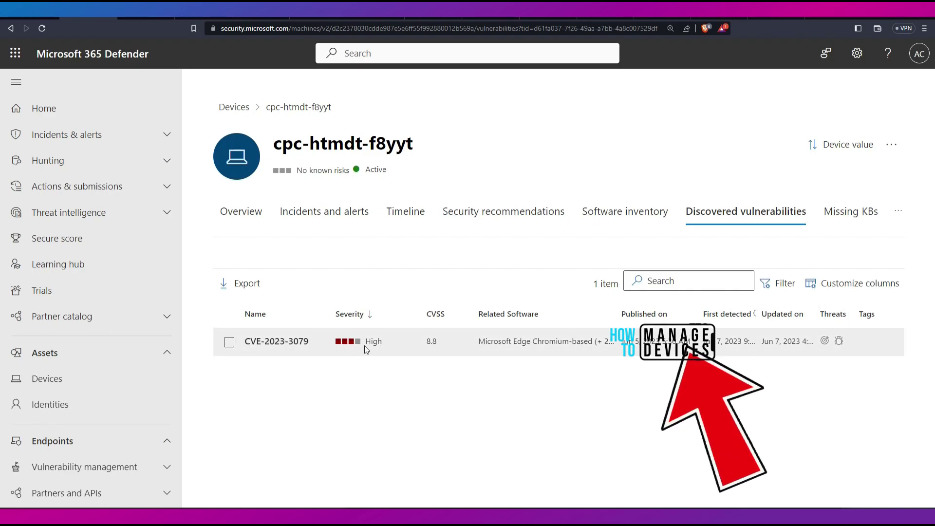
pyautogui.click(246, 348)
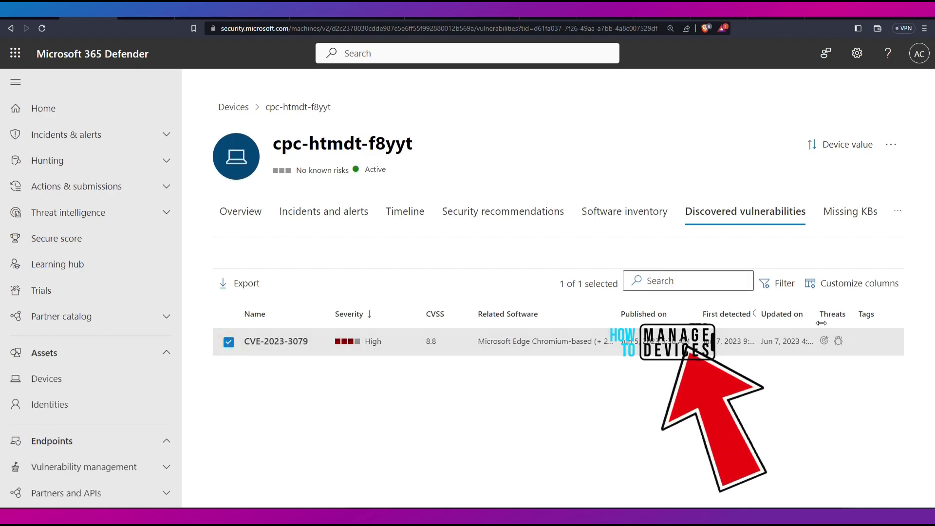
# - Check the device's missing KBs, and open its advanced features page to examine the Defender Vulnerability Management trial capabilities
pyautogui.click(848, 213)
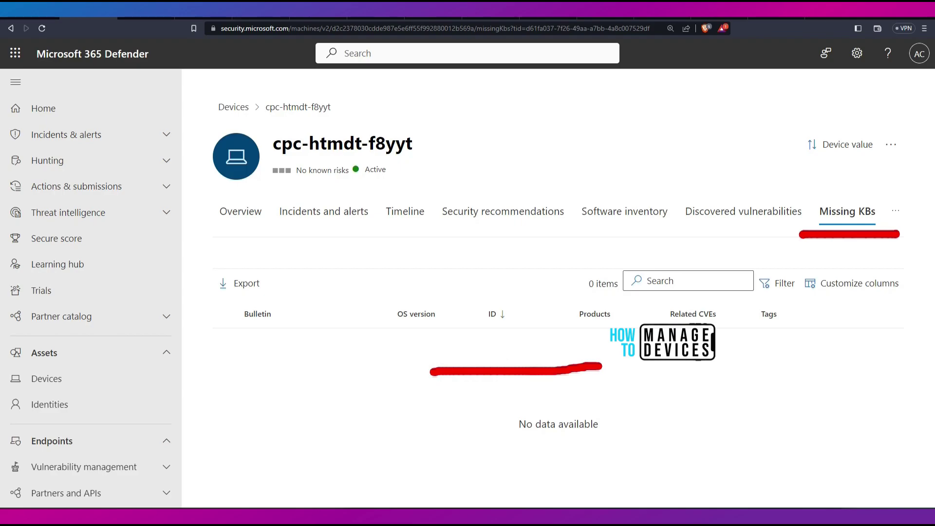
pyautogui.click(895, 213)
pyautogui.click(885, 240)
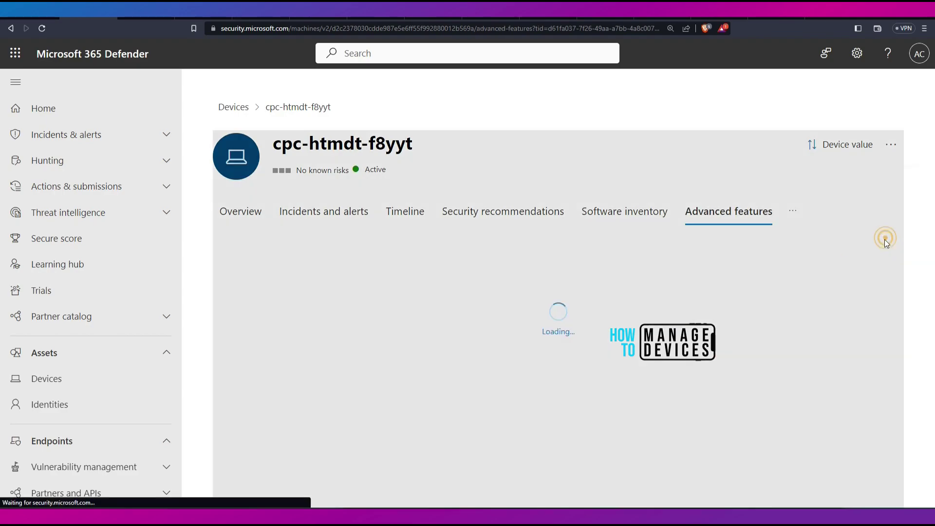
pyautogui.scroll(-3, 482, 338)
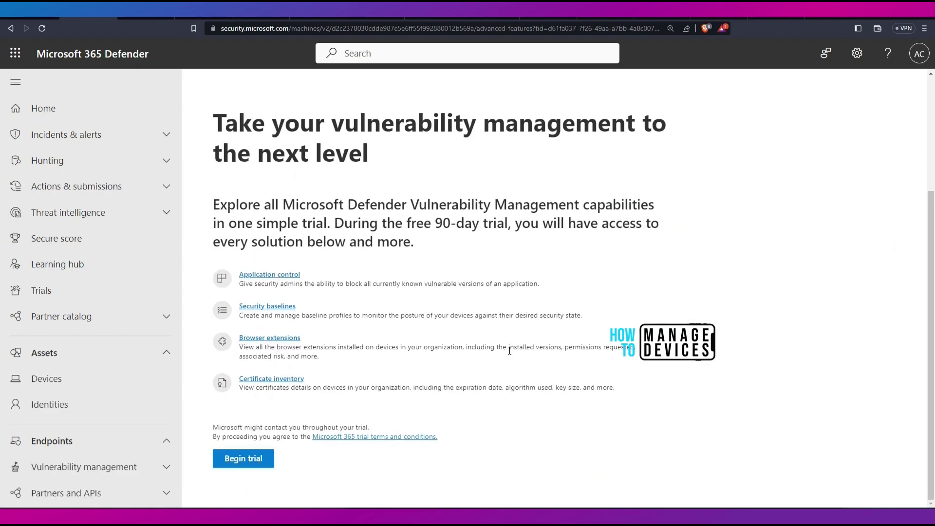
pyautogui.hotkey('ctrl', '+')
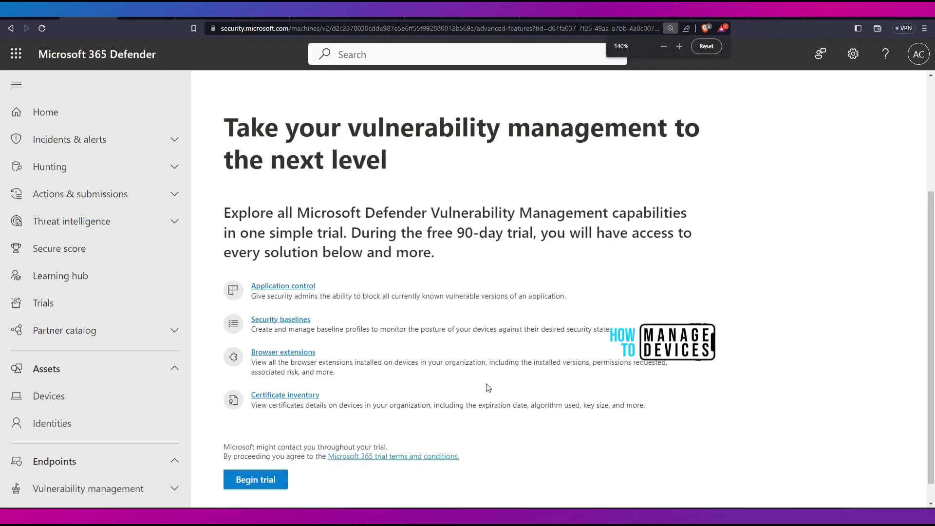
pyautogui.hotkey('ctrl', '-')
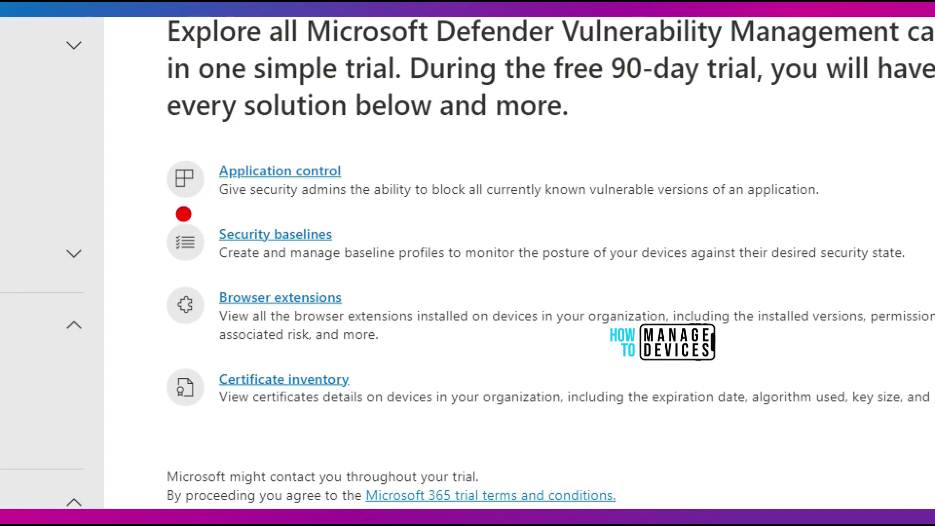
pyautogui.moveTo(183, 214); pyautogui.dragTo(428, 225)
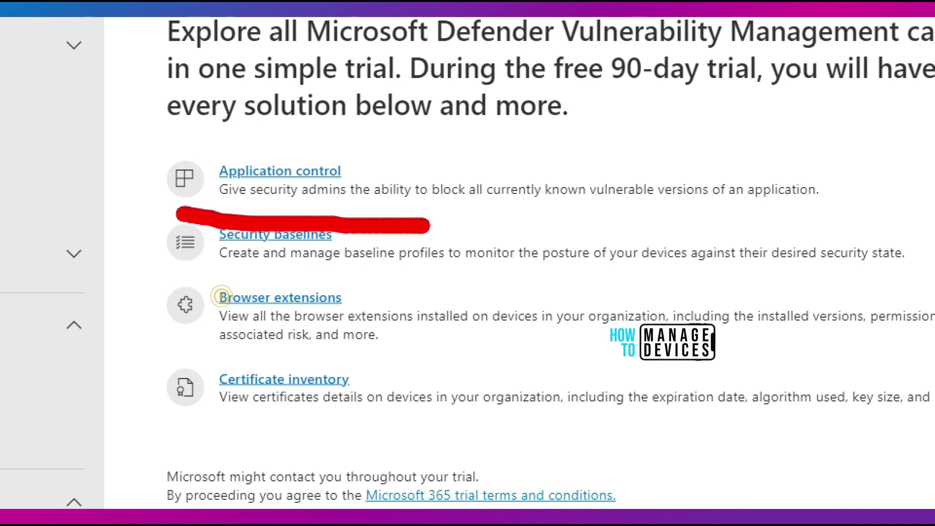
pyautogui.moveTo(202, 286); pyautogui.dragTo(489, 291)
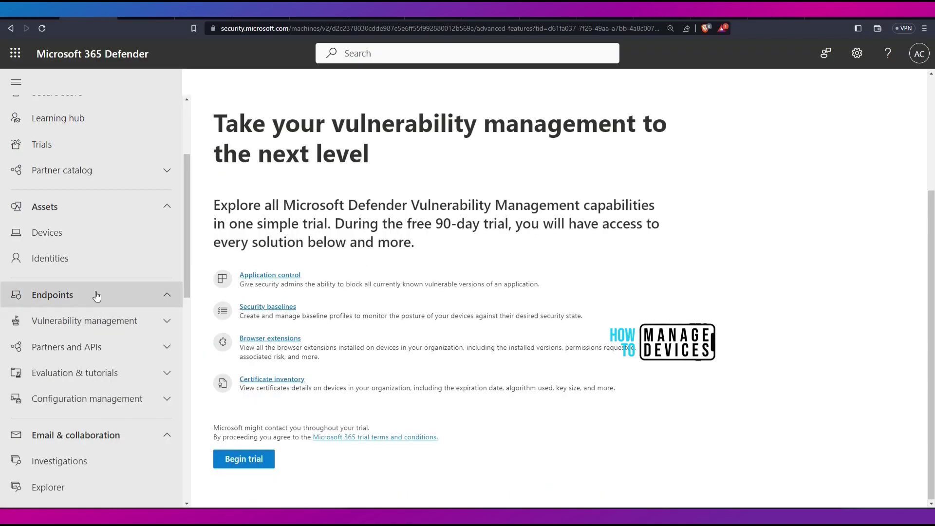
# - Open the Vulnerability Management dashboard for endpoints
pyautogui.moveTo(136, 255)
pyautogui.mouseDown()
pyautogui.moveTo(175, 412)
pyautogui.moveTo(137, 432)
pyautogui.mouseUp()
pyautogui.press('Escape')
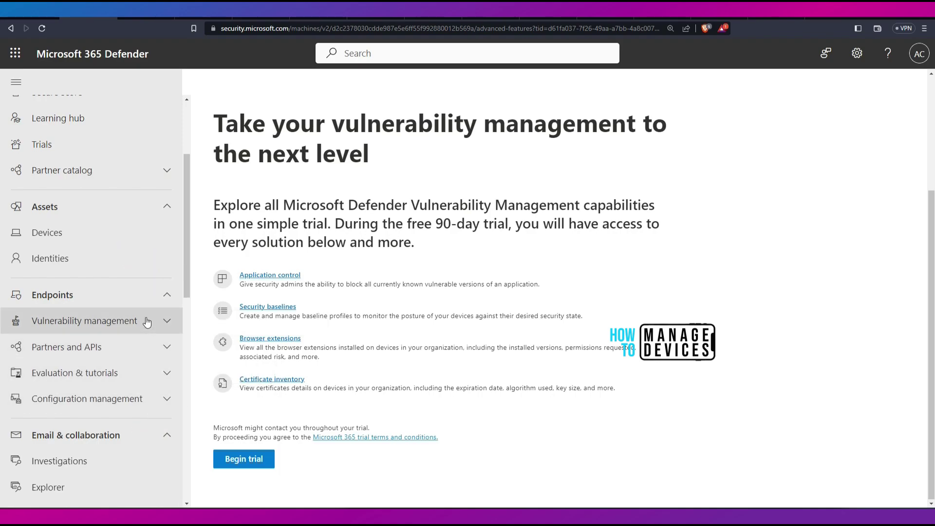
pyautogui.click(167, 321)
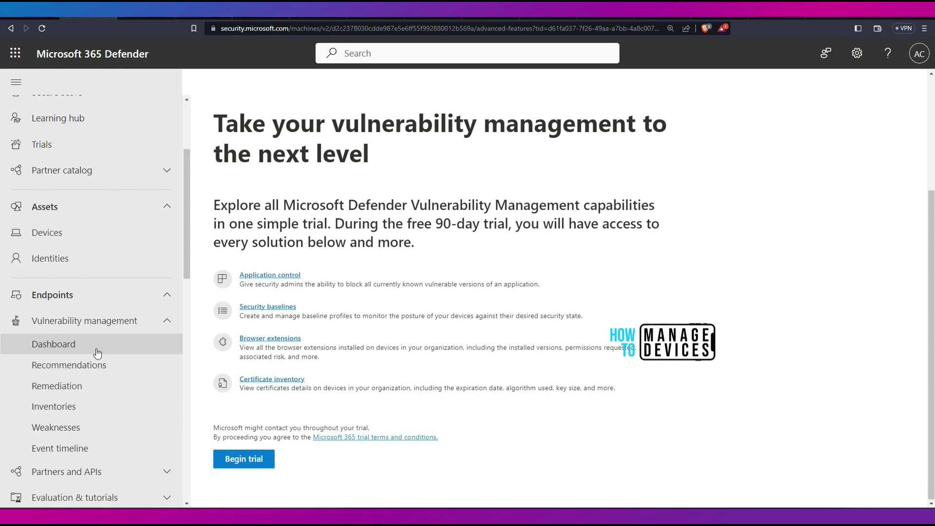
pyautogui.click(77, 347)
pyautogui.click(77, 346)
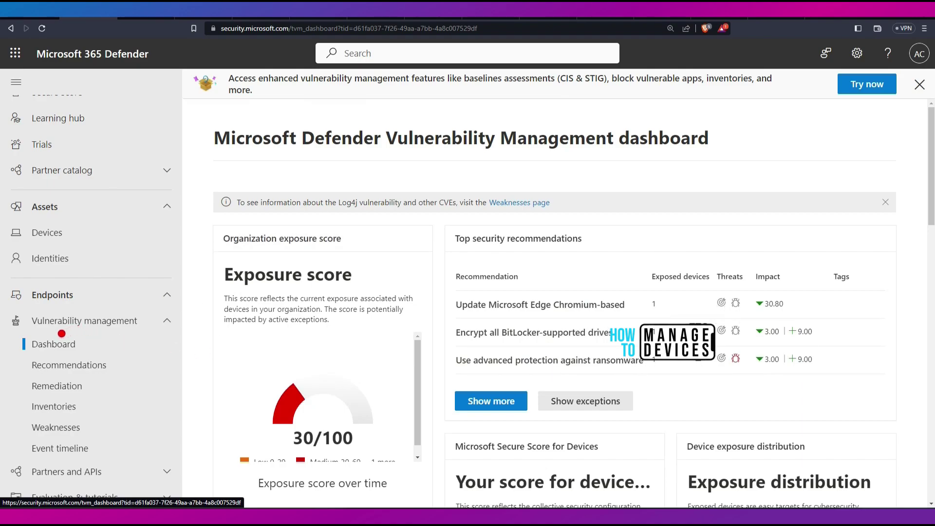
# - Examine the dashboard's security recommendations, events, vulnerable software and exposed devices, and open the security recommendations through Improve score
pyautogui.moveTo(61, 333); pyautogui.dragTo(128, 334)
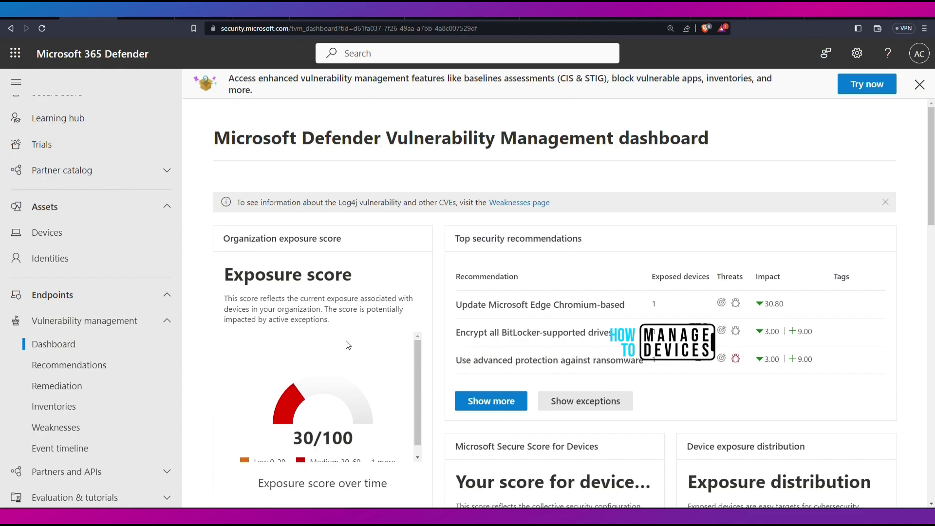
pyautogui.hotkey('ctrl', '2')
pyautogui.moveTo(407, 222); pyautogui.dragTo(573, 219)
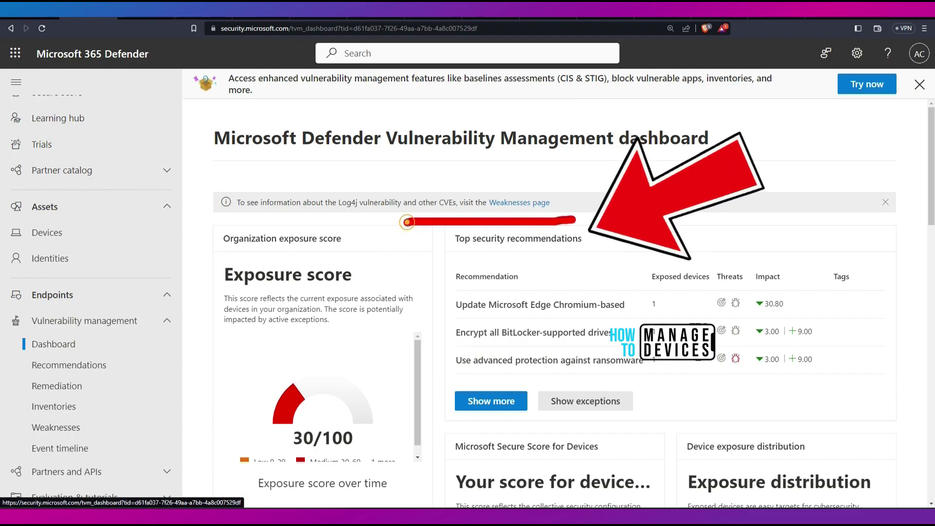
pyautogui.scroll(-10, 247, 328)
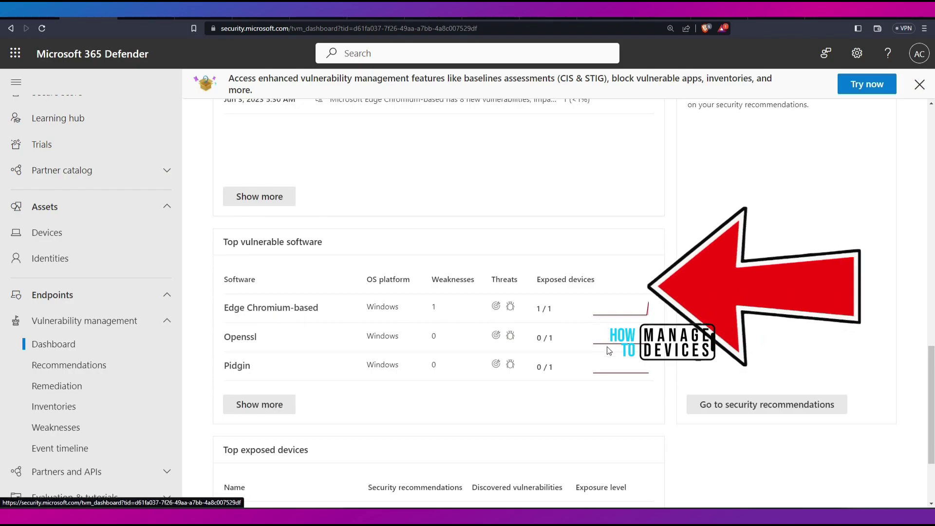
pyautogui.scroll(-3, 605, 350)
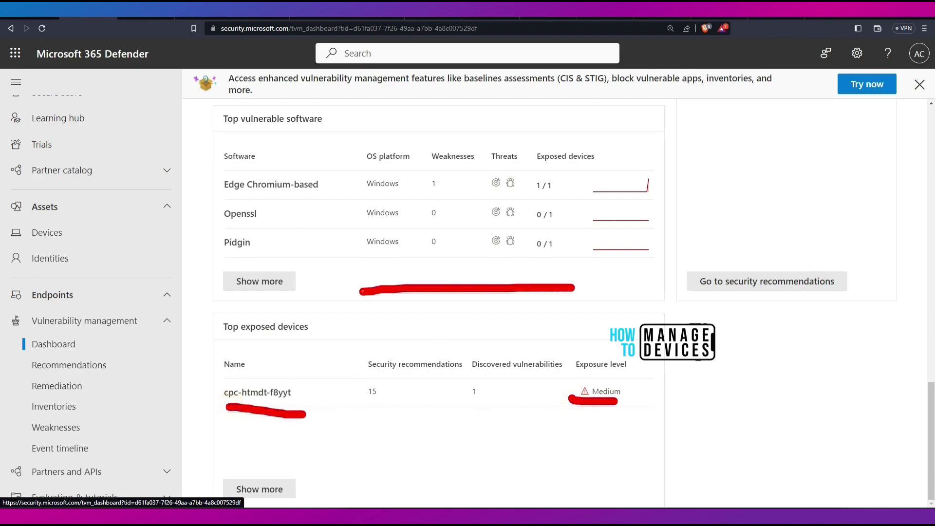
pyautogui.scroll(8, 566, 312)
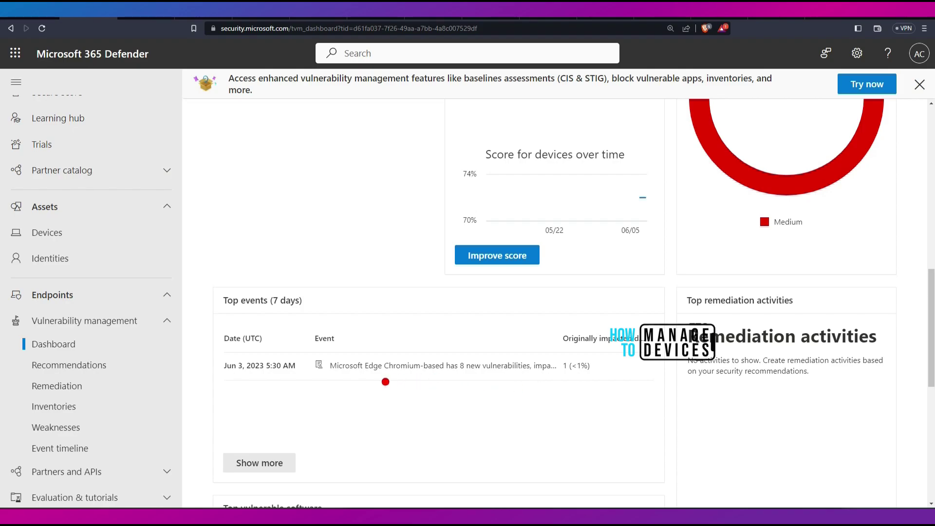
pyautogui.click(487, 253)
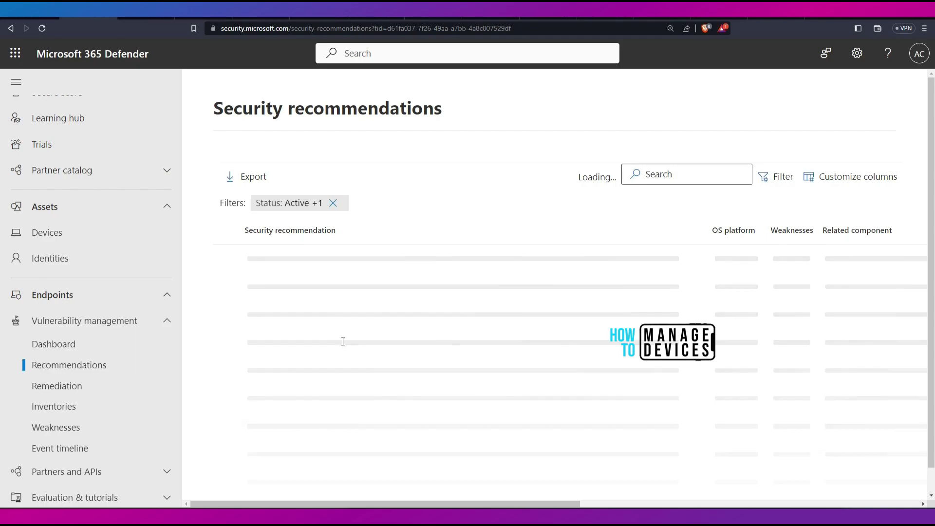
# - Open the Remediation page and check its activities and blocked applications
pyautogui.click(54, 385)
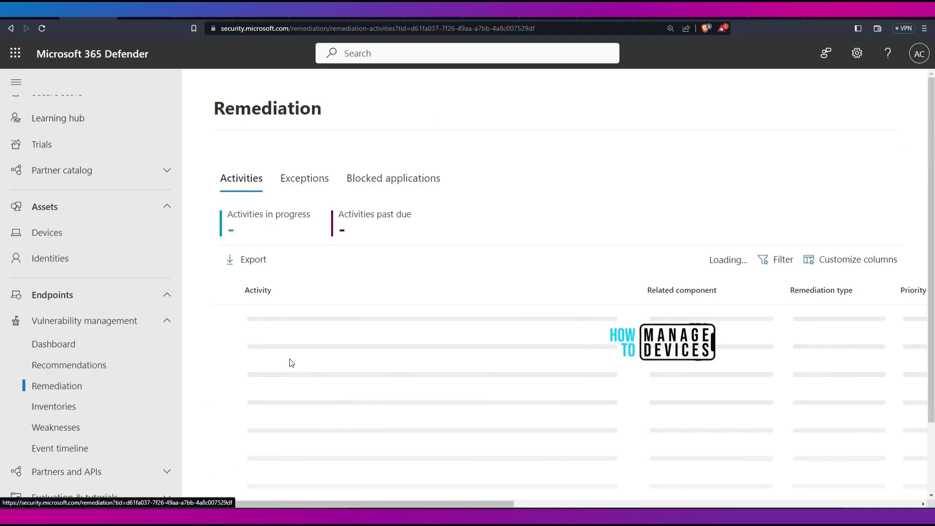
pyautogui.scroll(-1, 345, 382)
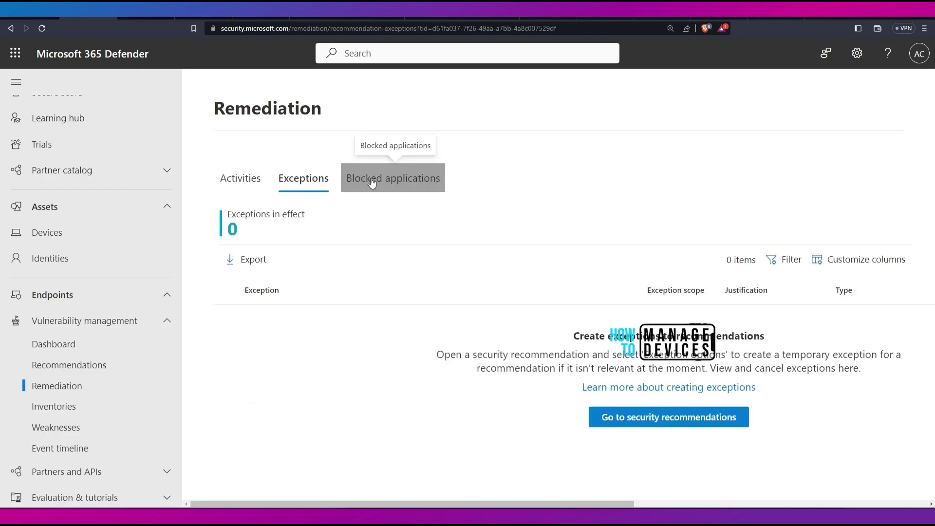
pyautogui.click(371, 179)
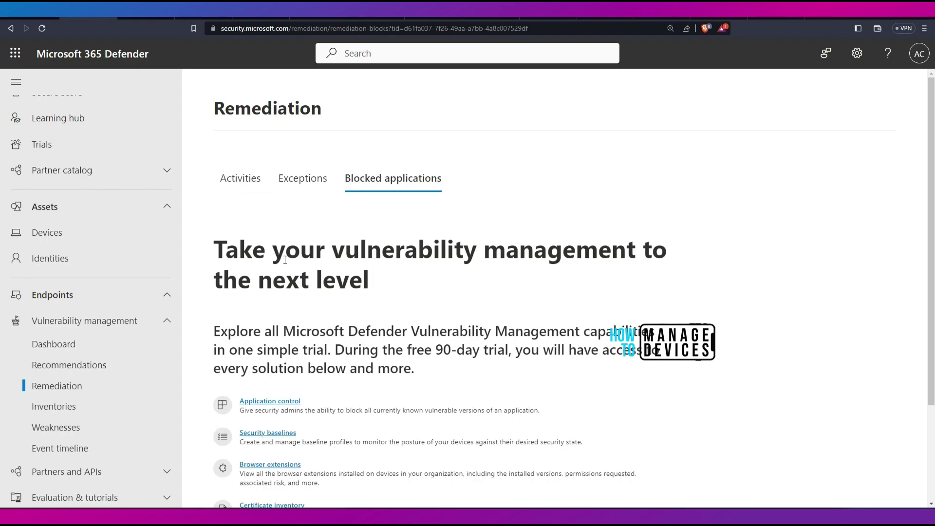
pyautogui.scroll(-1, 265, 249)
pyautogui.scroll(1, 265, 249)
pyautogui.click(238, 180)
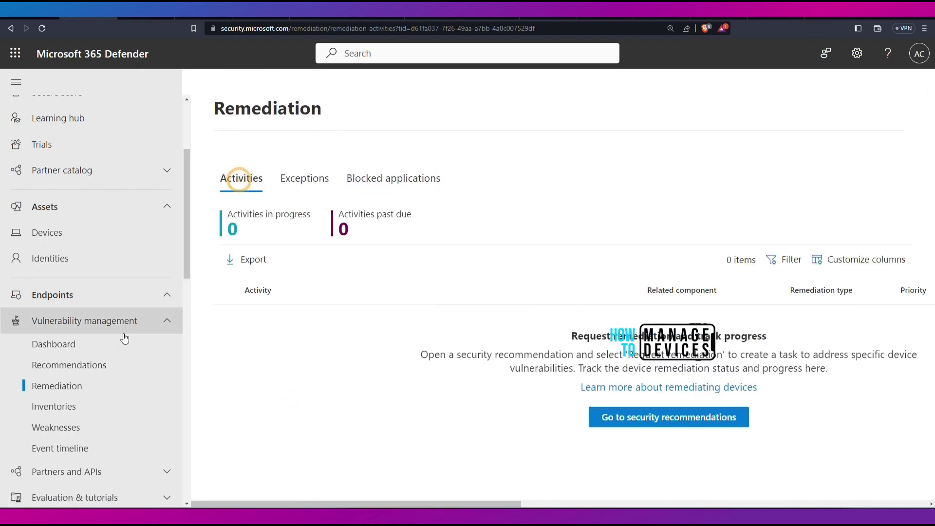
# - Review the vulnerability management pages for software inventory, weaknesses and event timeline
pyautogui.click(58, 405)
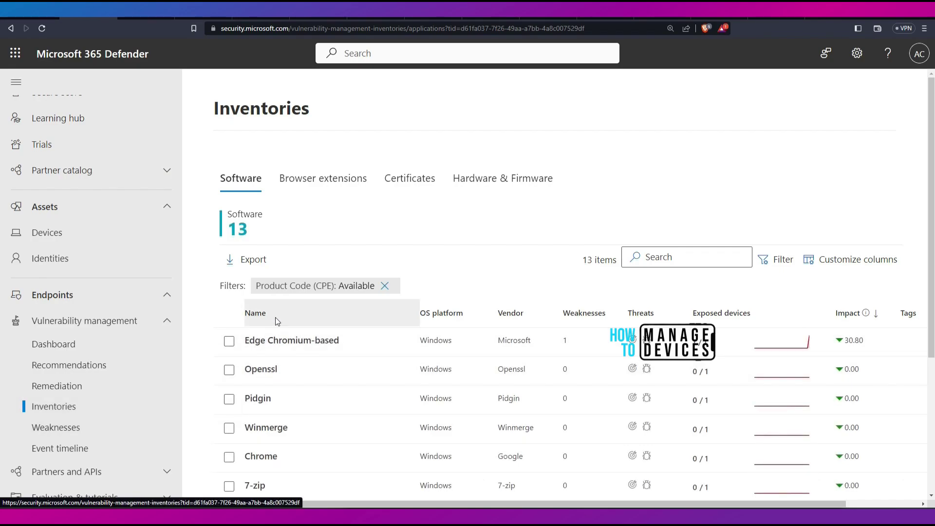
pyautogui.moveTo(242, 303)
pyautogui.mouseDown()
pyautogui.moveTo(336, 239)
pyautogui.moveTo(237, 280)
pyautogui.mouseUp()
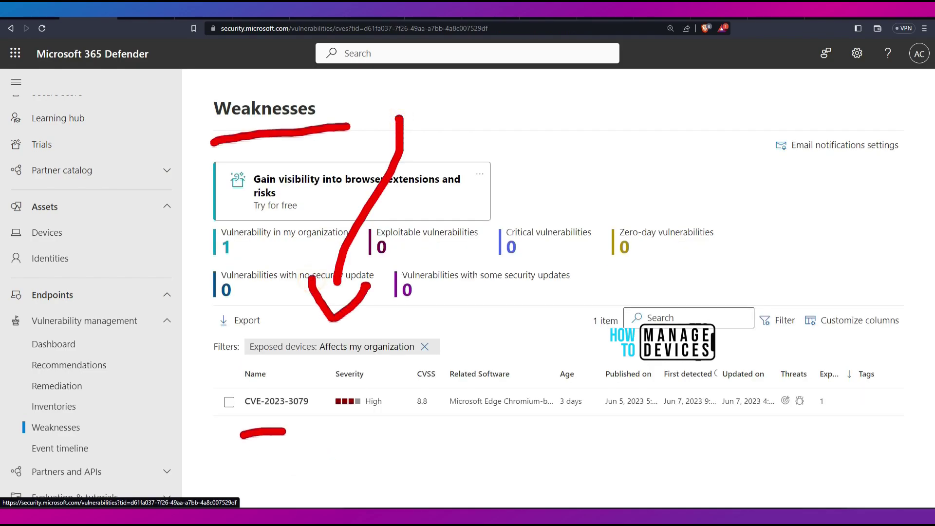
pyautogui.click(73, 448)
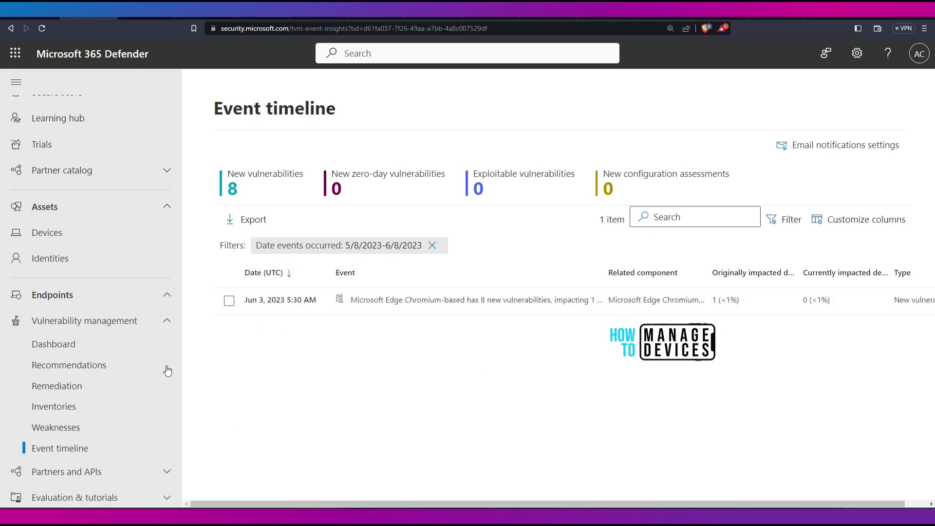
# - Check the connected applications for partners and APIs, and open the API Explorer to examine its sample queries for devices and device tags
pyautogui.scroll(-3, 155, 382)
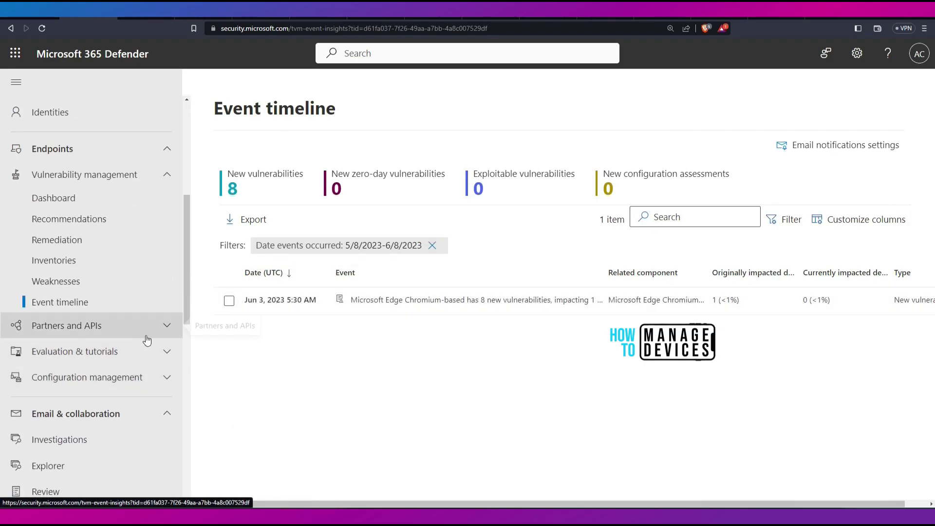
pyautogui.click(148, 324)
pyautogui.click(121, 356)
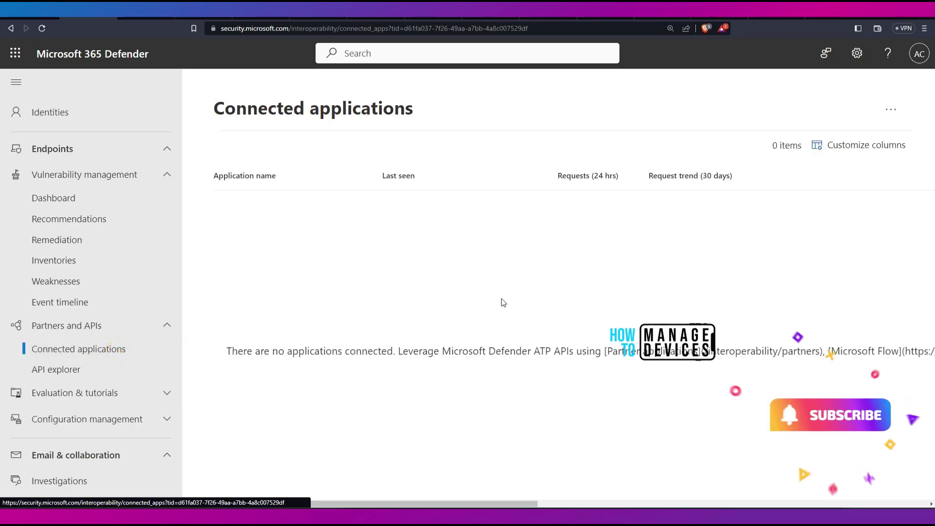
pyautogui.click(139, 369)
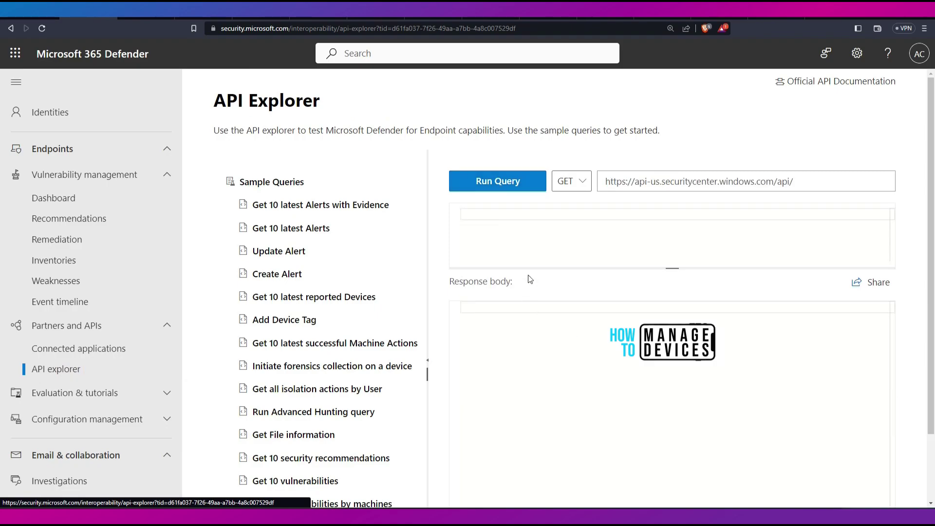
pyautogui.moveTo(229, 154); pyautogui.dragTo(611, 162)
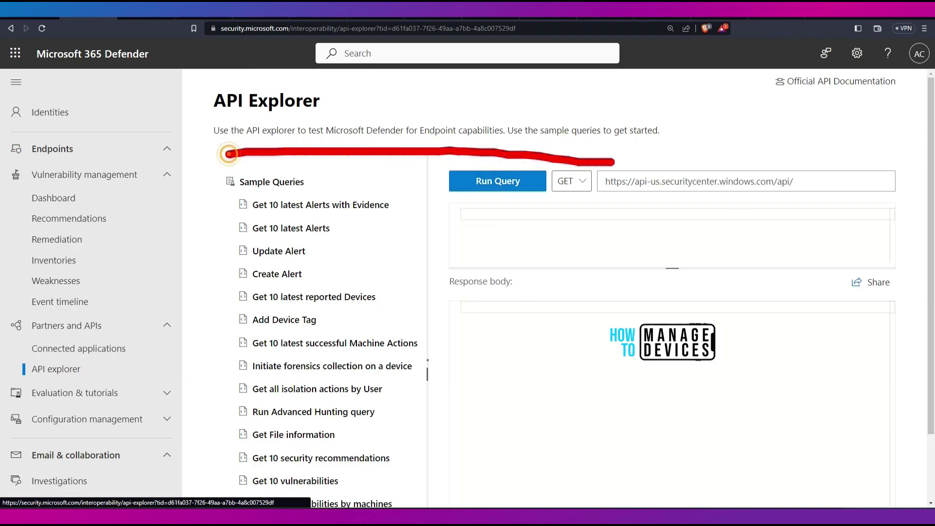
pyautogui.moveTo(263, 304); pyautogui.dragTo(384, 306)
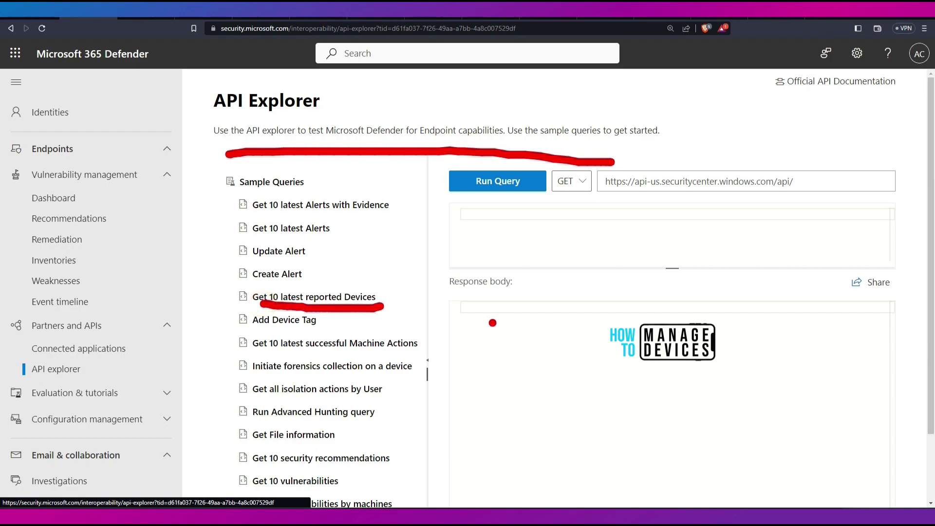
pyautogui.moveTo(261, 331); pyautogui.dragTo(335, 333)
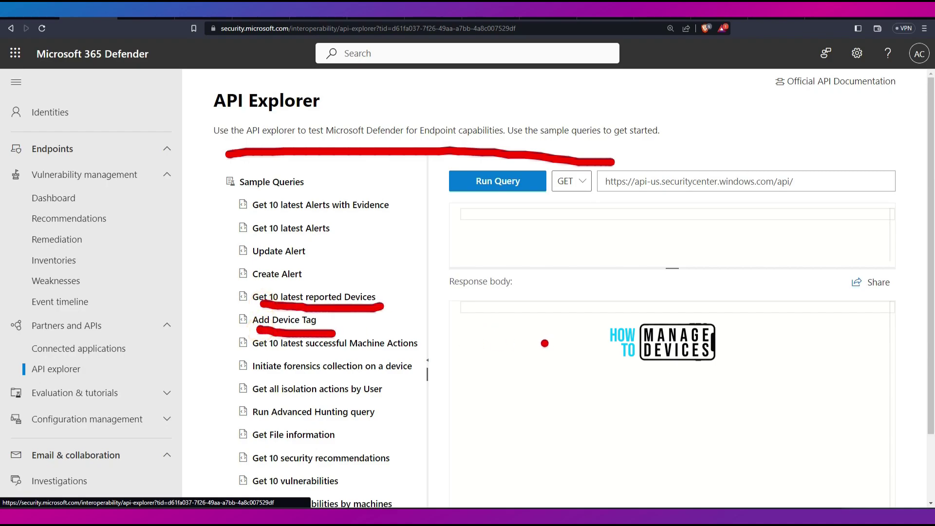
pyautogui.press('Escape')
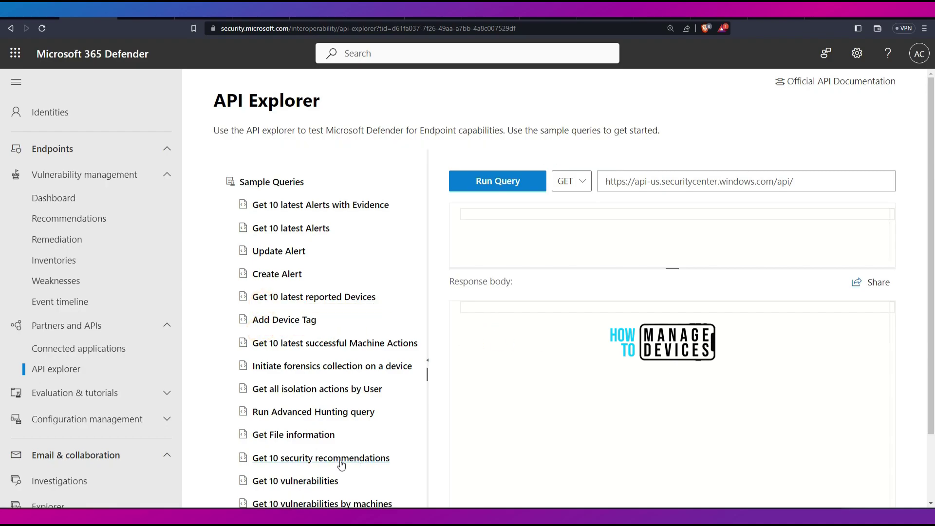
# - Open the Evaluation lab for Defender for Endpoint to view its introduction
pyautogui.click(128, 397)
pyautogui.scroll(-3, 109, 290)
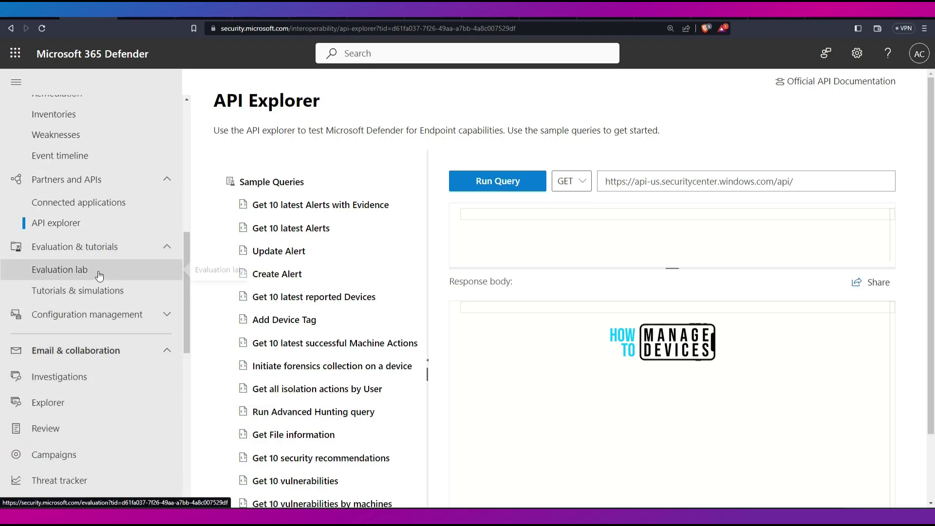
pyautogui.click(101, 273)
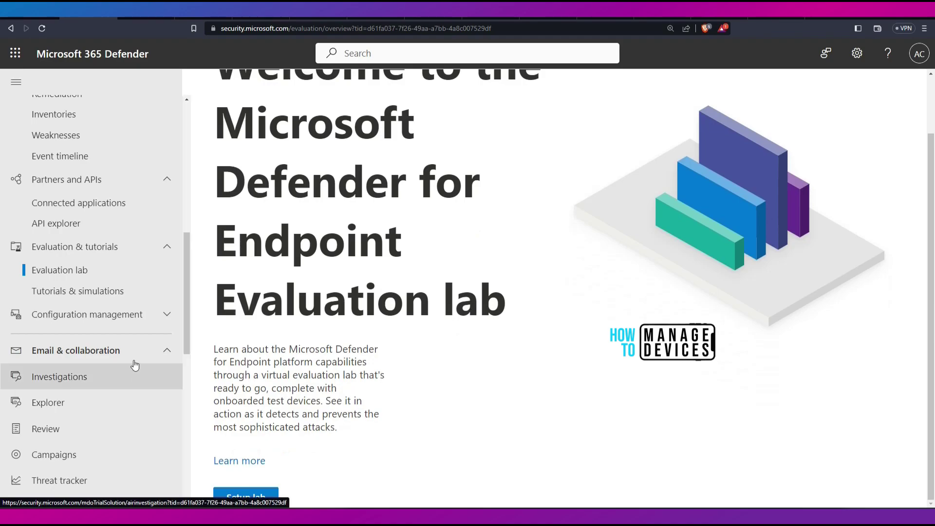
# - Open the tutorials and simulations page and browse the attack simulations offered by Microsoft, Atomic Red Team, AttackIQ and SafeBreach
pyautogui.click(92, 291)
pyautogui.scroll(-3, 487, 341)
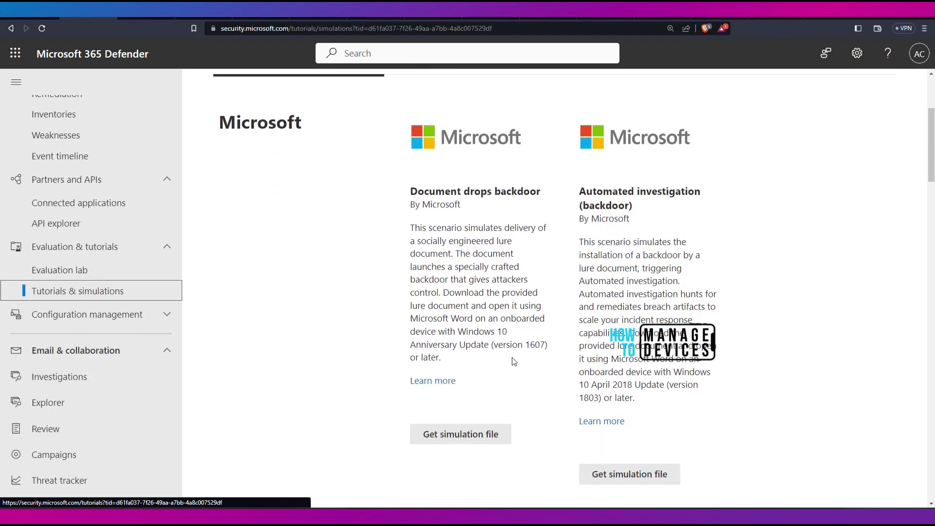
pyautogui.scroll(-2, 514, 361)
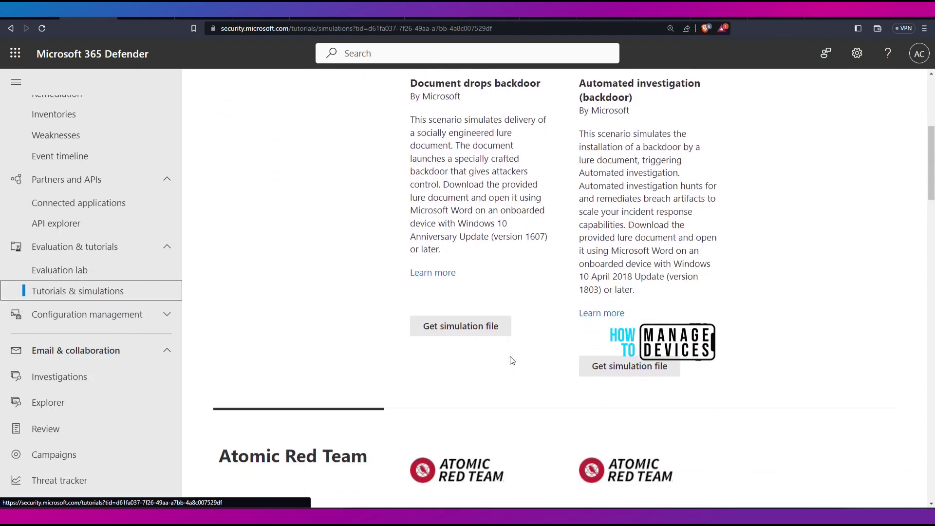
pyautogui.scroll(-7, 440, 360)
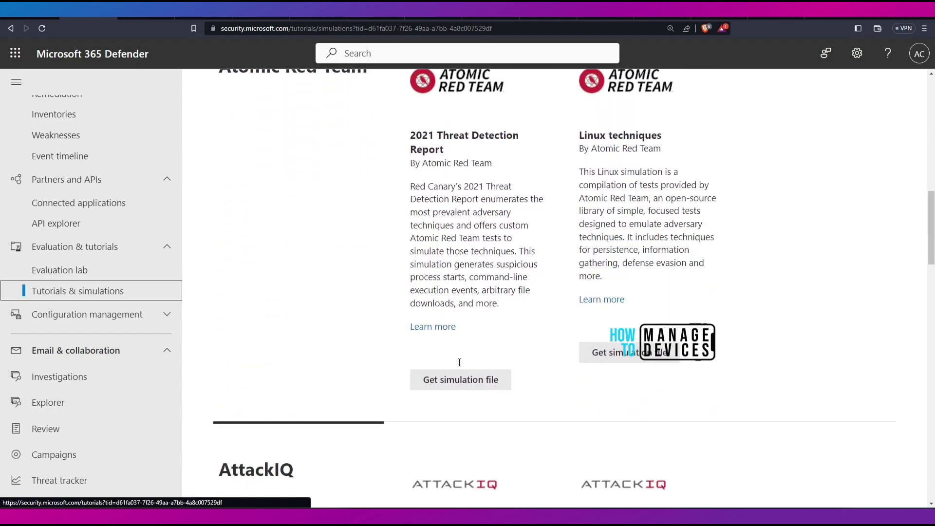
pyautogui.scroll(-14, 457, 361)
pyautogui.scroll(7, 459, 361)
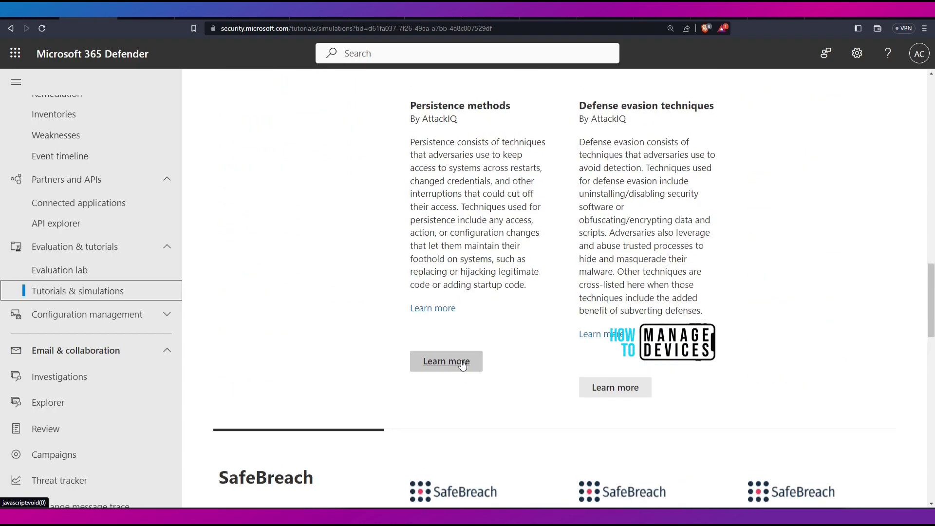
pyautogui.scroll(15, 462, 365)
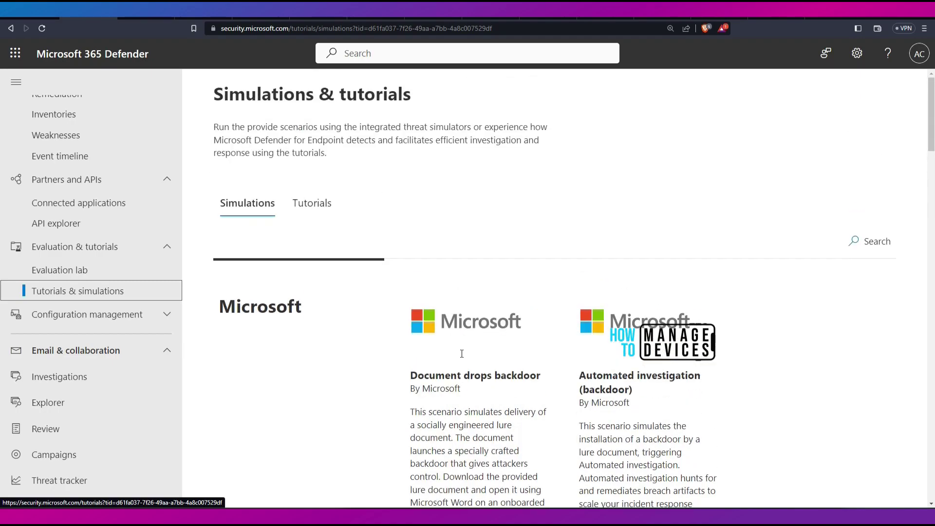
# - Open the configuration management dashboard and examine which tools, MDE or Intune, enforce the devices' security settings
pyautogui.scroll(-1, 133, 343)
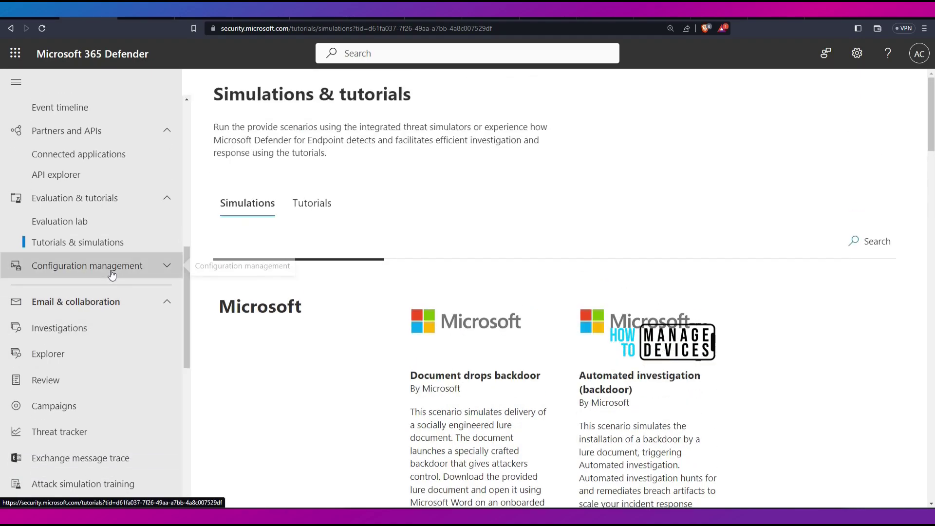
pyautogui.click(112, 275)
pyautogui.click(54, 289)
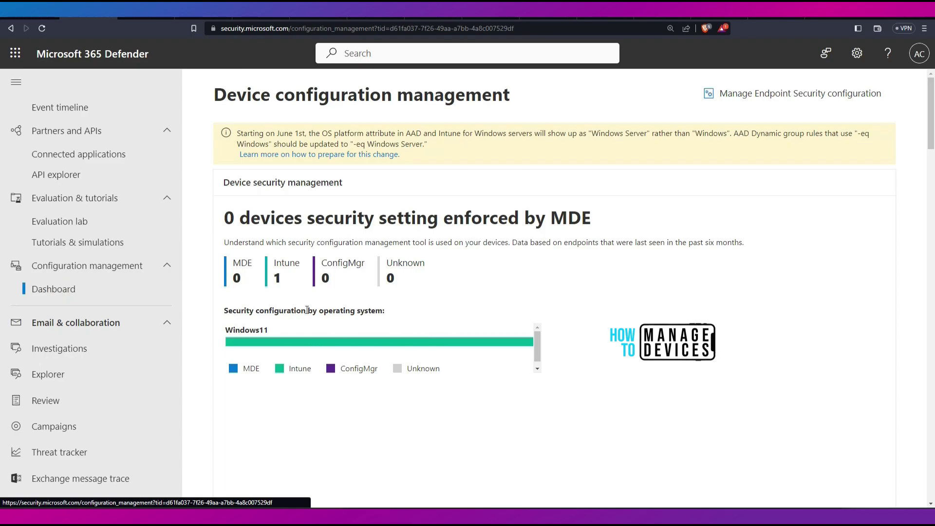
pyautogui.moveTo(218, 232); pyautogui.dragTo(571, 231)
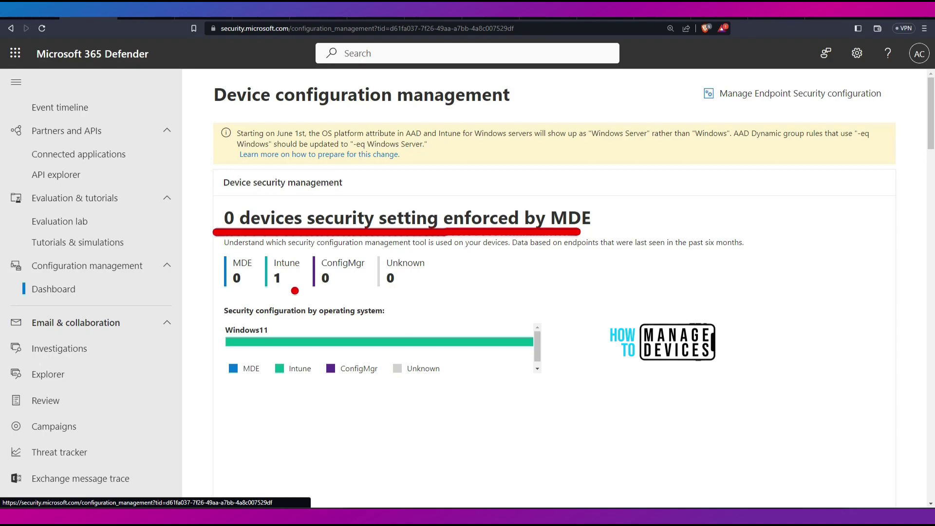
pyautogui.click(281, 271)
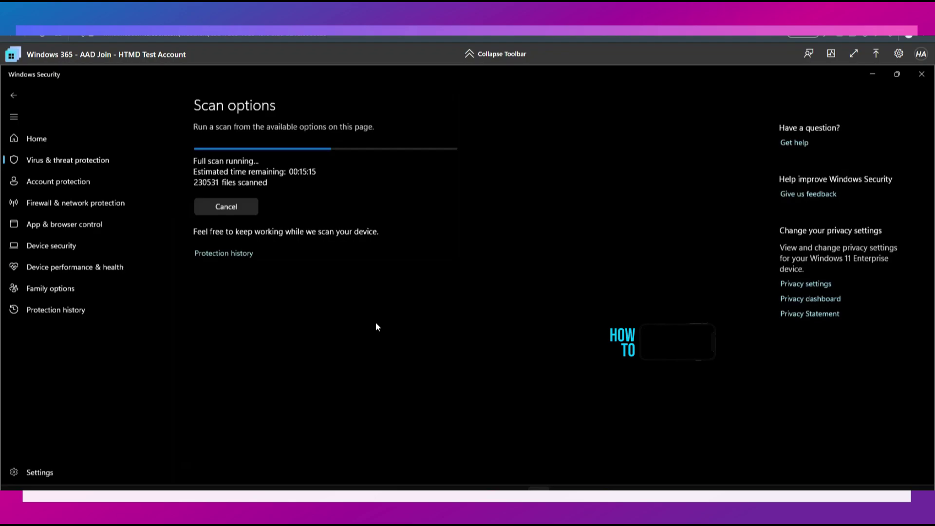
# - Switch to Windows Security on the Windows 365 Cloud PC and check the progress of the running full scan
pyautogui.moveTo(320, 103)
pyautogui.mouseDown()
pyautogui.moveTo(115, 226)
pyautogui.moveTo(362, 273)
pyautogui.mouseUp()
pyautogui.press('Escape')
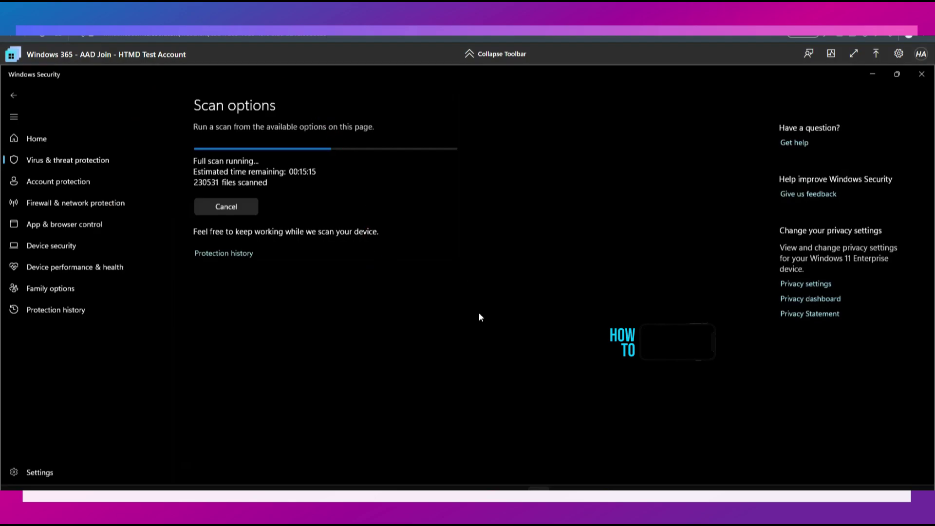
pyautogui.click(34, 139)
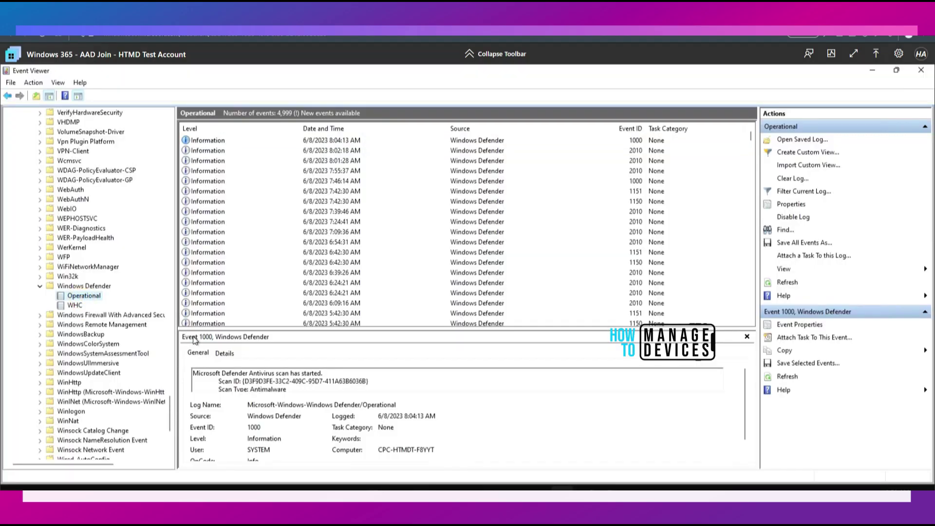
# - Switch to Event Viewer, examine the Windows Defender Operational log, and select the event ID 1000 entry logged at 7:46:14 AM
pyautogui.moveTo(144, 275)
pyautogui.mouseDown()
pyautogui.moveTo(115, 256)
pyautogui.moveTo(194, 280)
pyautogui.moveTo(103, 300)
pyautogui.mouseUp()
pyautogui.moveTo(110, 285); pyautogui.dragTo(115, 308)
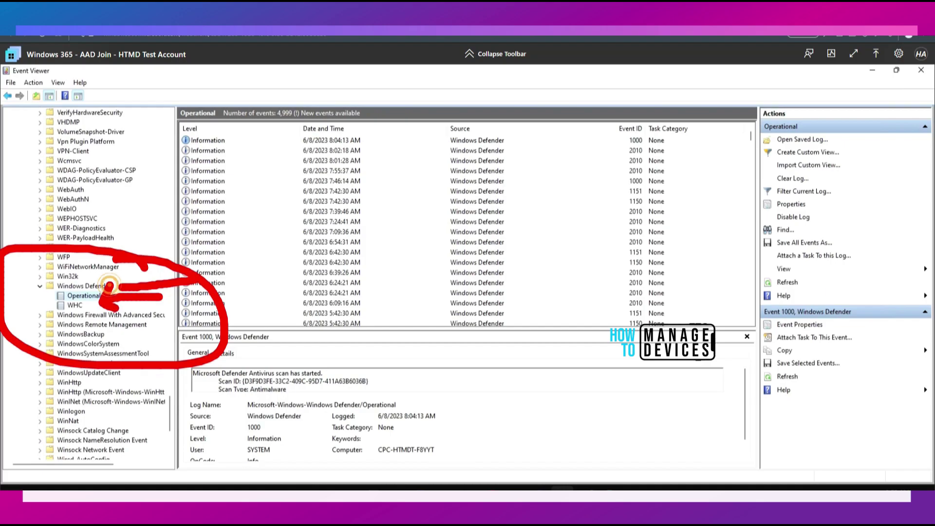
pyautogui.moveTo(624, 120)
pyautogui.mouseDown()
pyautogui.moveTo(665, 98)
pyautogui.moveTo(650, 100)
pyautogui.mouseUp()
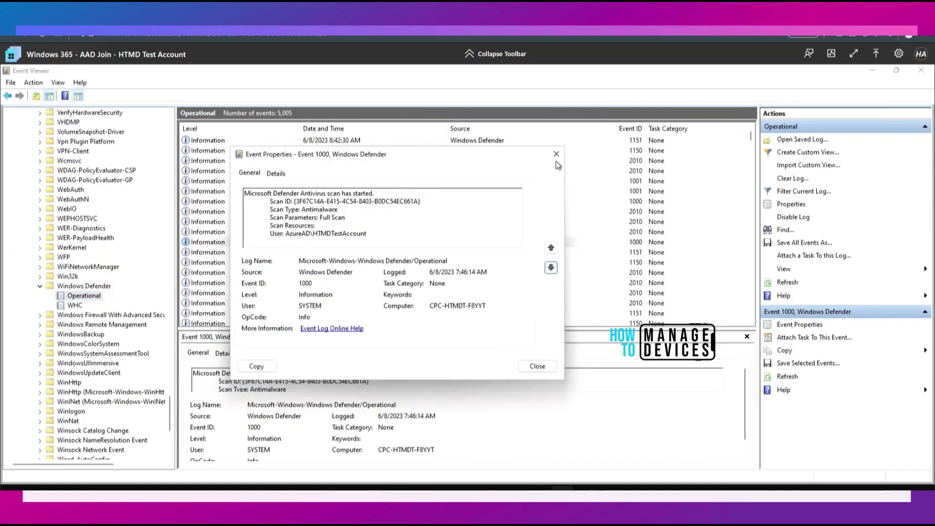
pyautogui.click(559, 157)
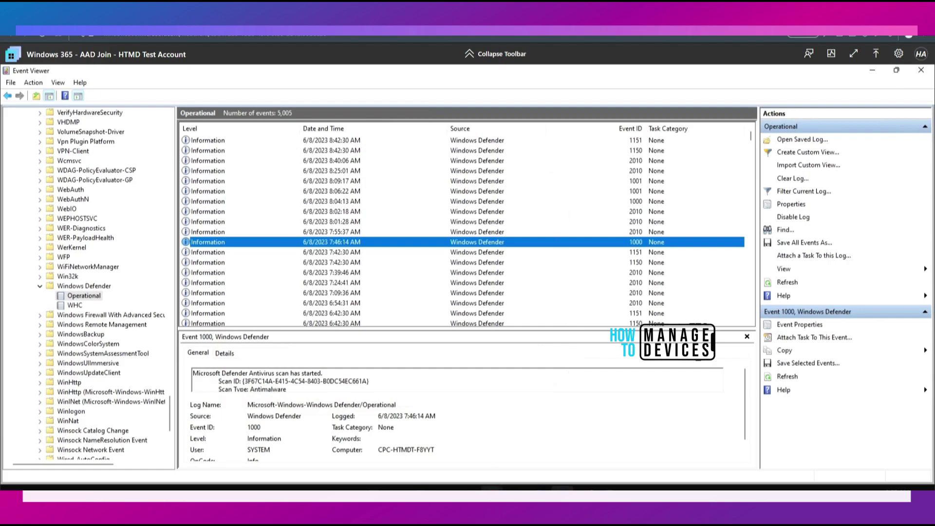